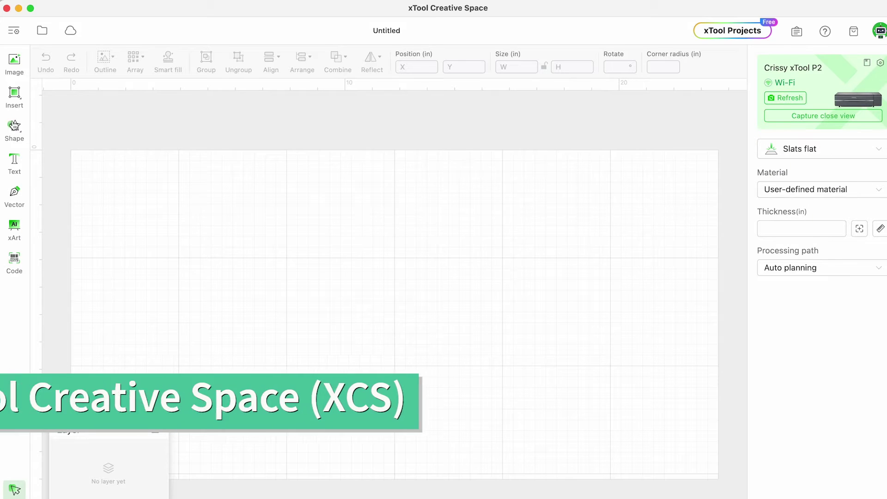
# Step: Add a rectangle from the basic shapes and unlock its proportions so it can stretch tall
pyautogui.click(14, 133)
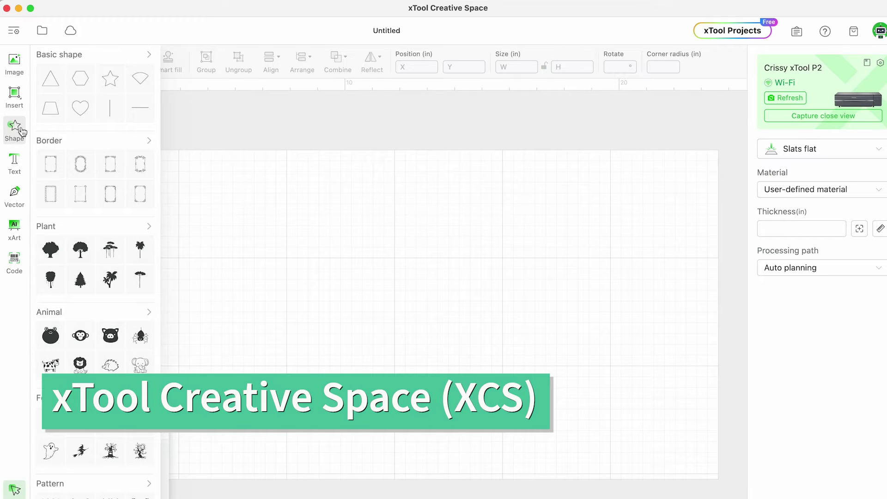
pyautogui.click(147, 58)
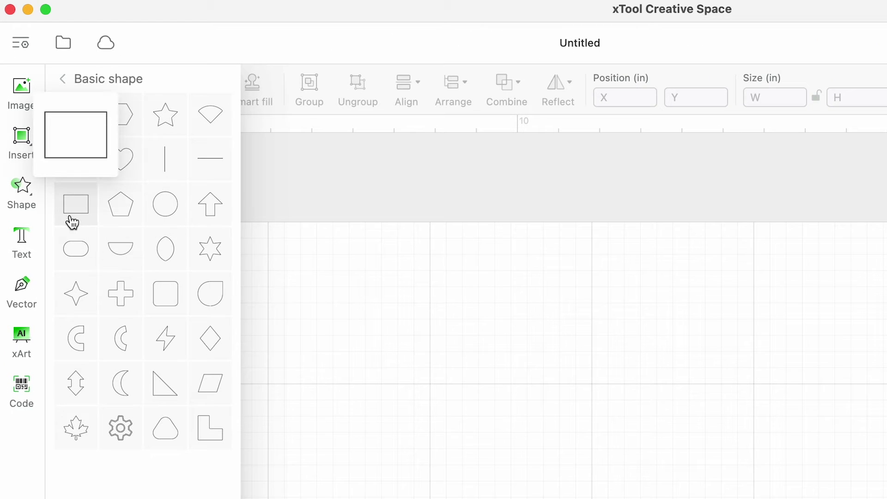
pyautogui.click(71, 221)
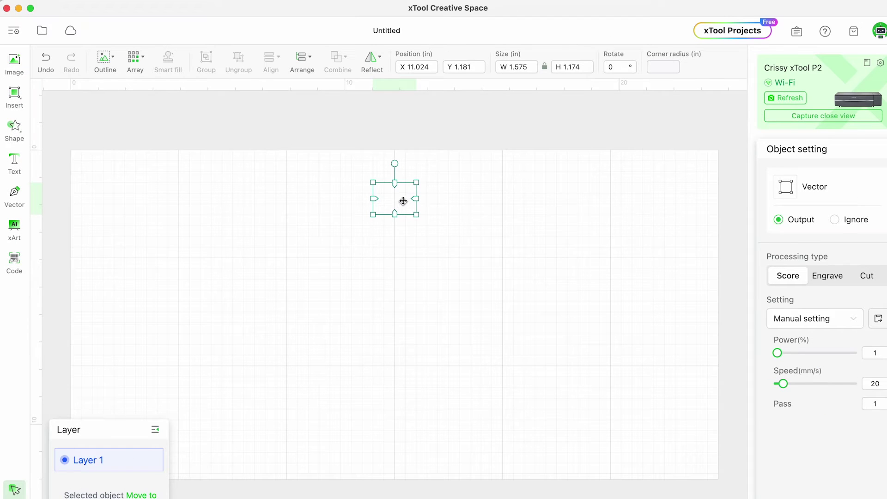
pyautogui.moveTo(400, 200); pyautogui.dragTo(231, 211)
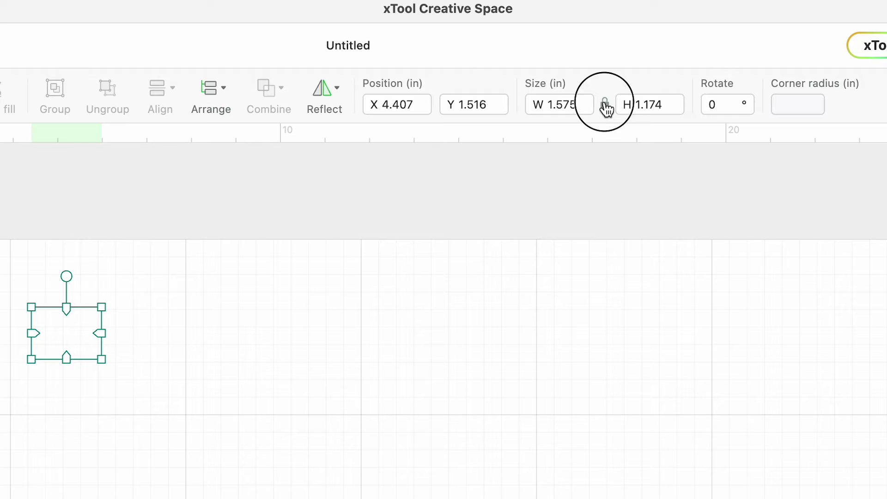
pyautogui.click(605, 104)
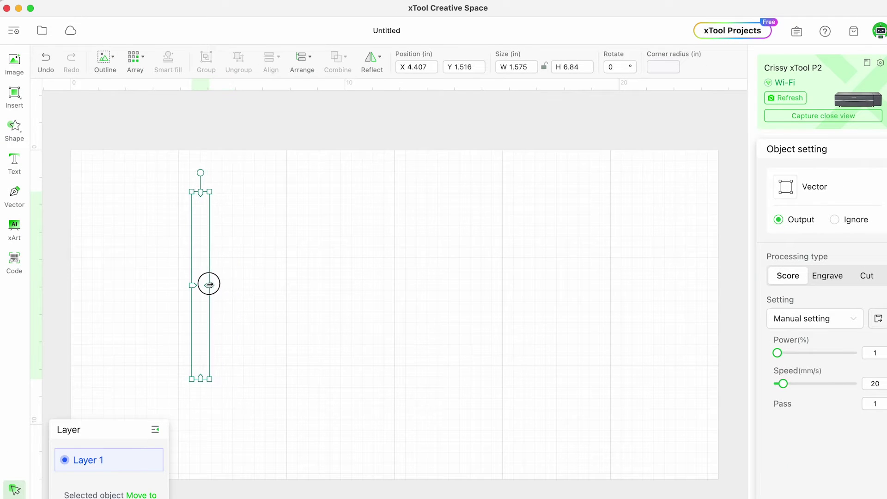
# Step: Draw a small circle at the rectangle's bottom, center them horizontally, and unite them into a stick
pyautogui.click(8, 108)
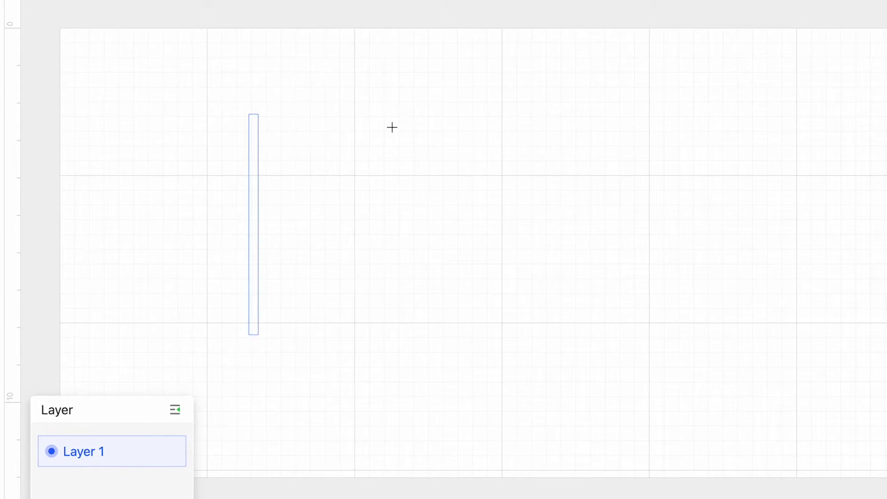
pyautogui.moveTo(249, 334); pyautogui.dragTo(270, 357)
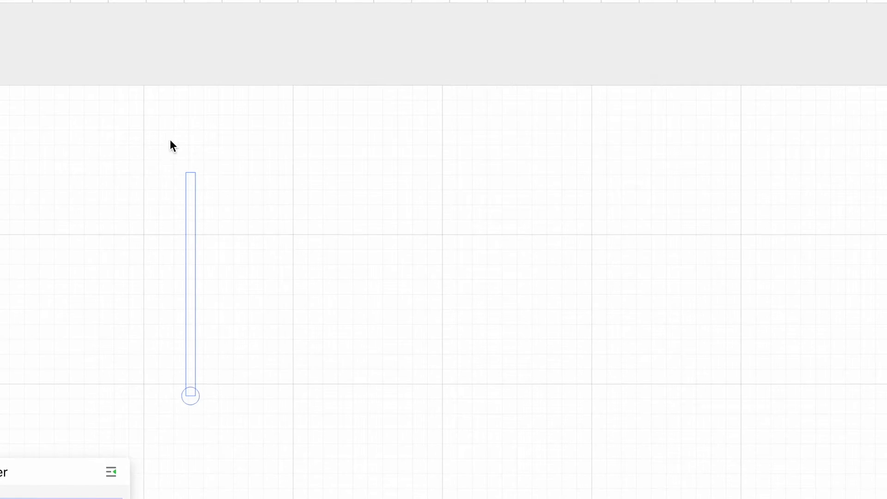
pyautogui.moveTo(151, 157); pyautogui.dragTo(237, 433)
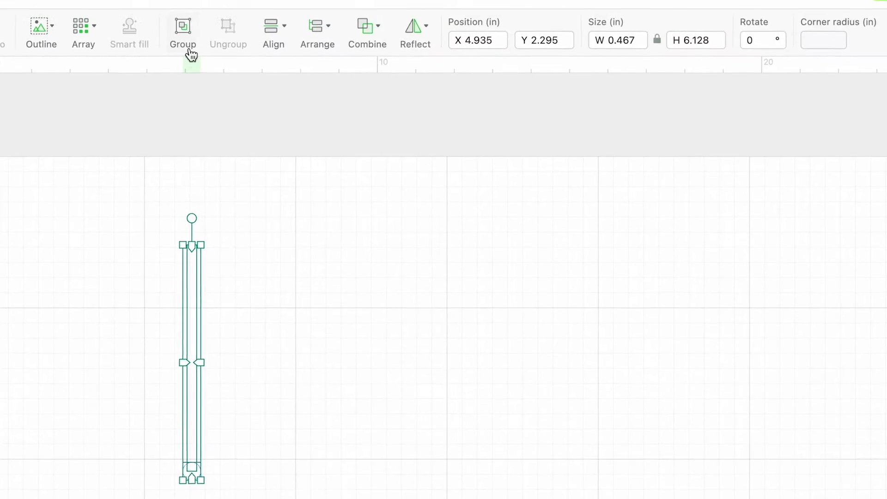
pyautogui.click(274, 4)
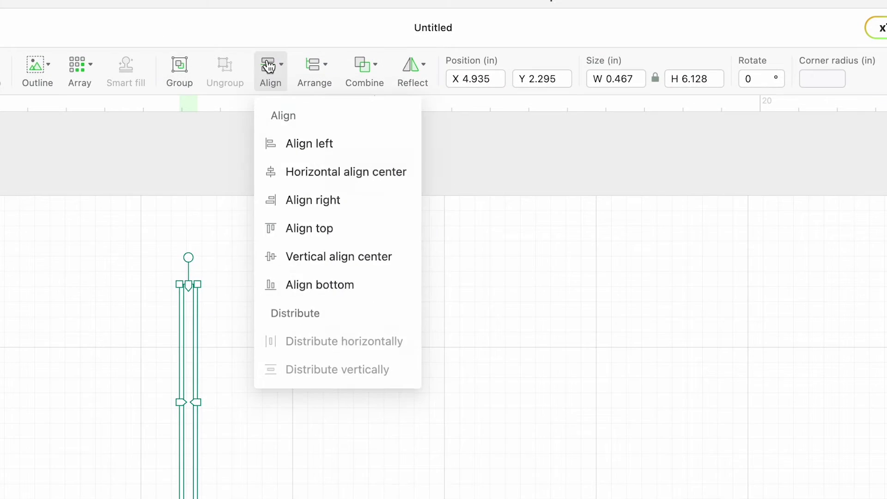
pyautogui.click(346, 180)
pyautogui.click(362, 79)
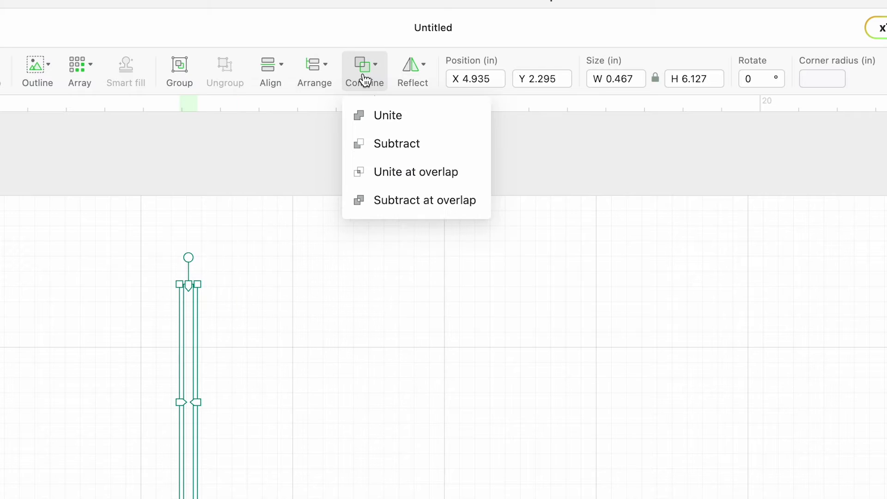
pyautogui.click(405, 126)
# Step: Move the stick down-left, then copy and paste it to make more sticks
pyautogui.click(240, 473)
pyautogui.moveTo(190, 423); pyautogui.dragTo(172, 453)
pyautogui.rightClick(173, 452)
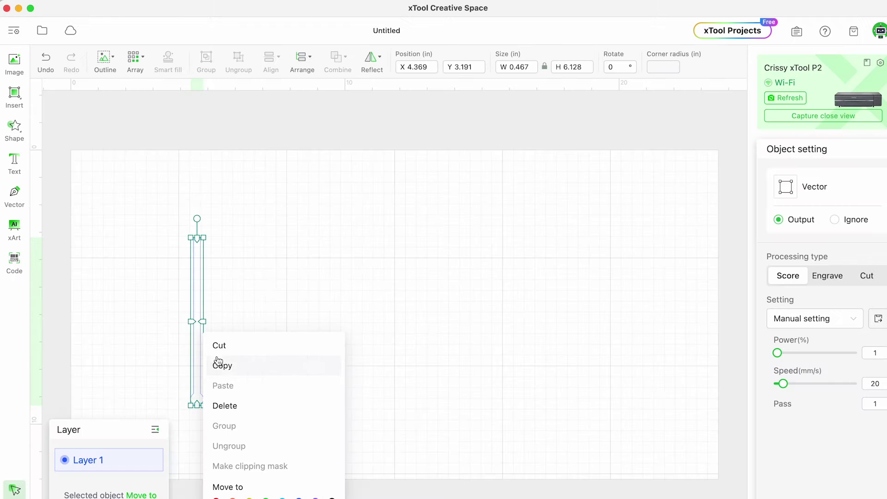
pyautogui.click(218, 365)
pyautogui.click(251, 289)
pyautogui.rightClick(254, 288)
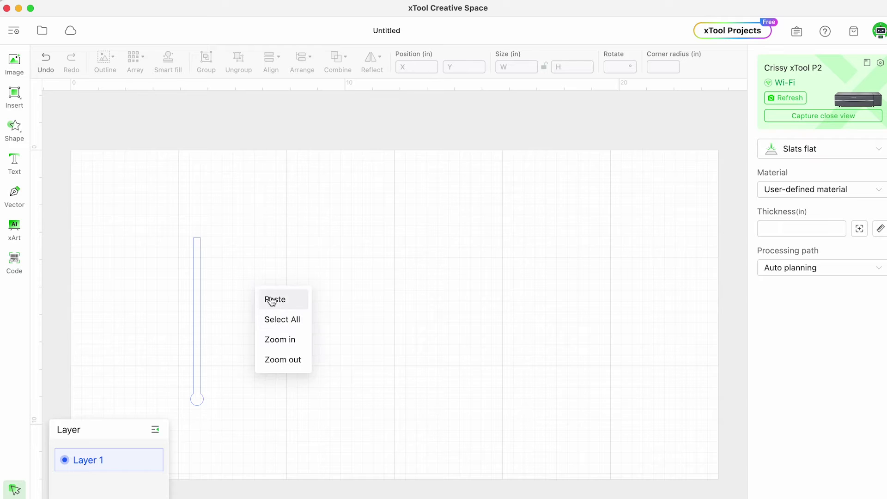
pyautogui.click(273, 300)
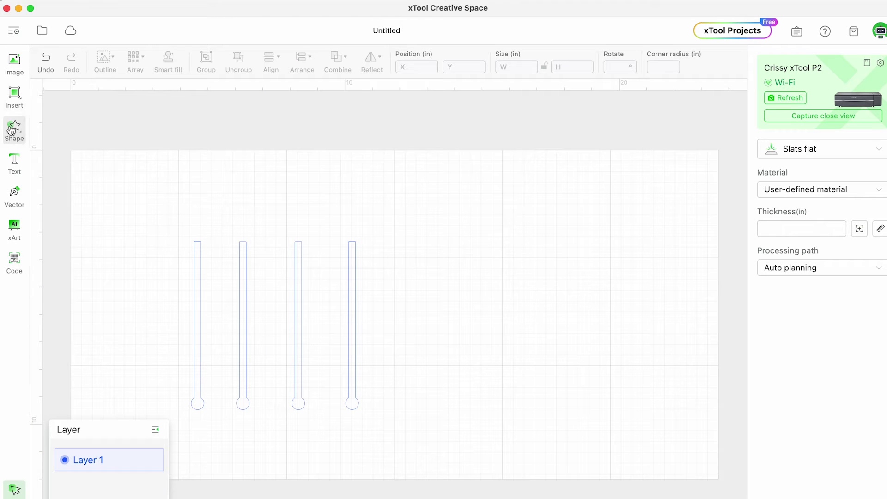
# Step: Add a heart on the fourth stick and nest a smaller duplicate heart in the third stick's heart
pyautogui.click(13, 129)
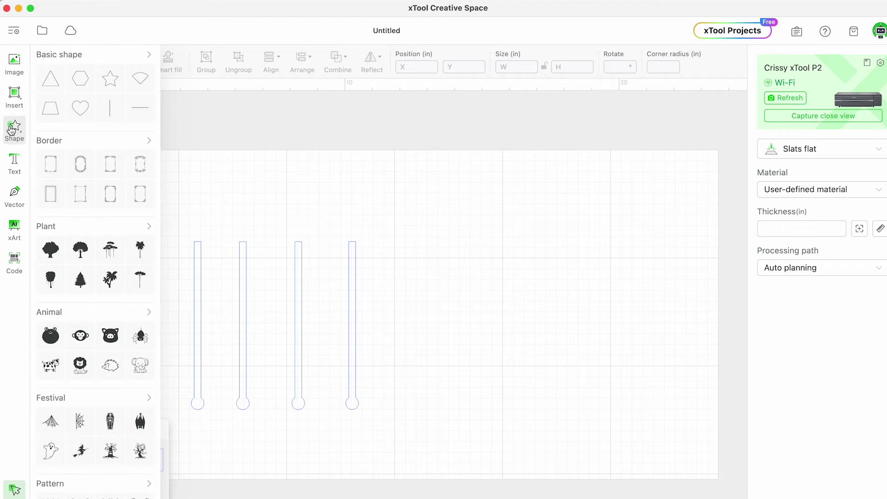
pyautogui.click(80, 115)
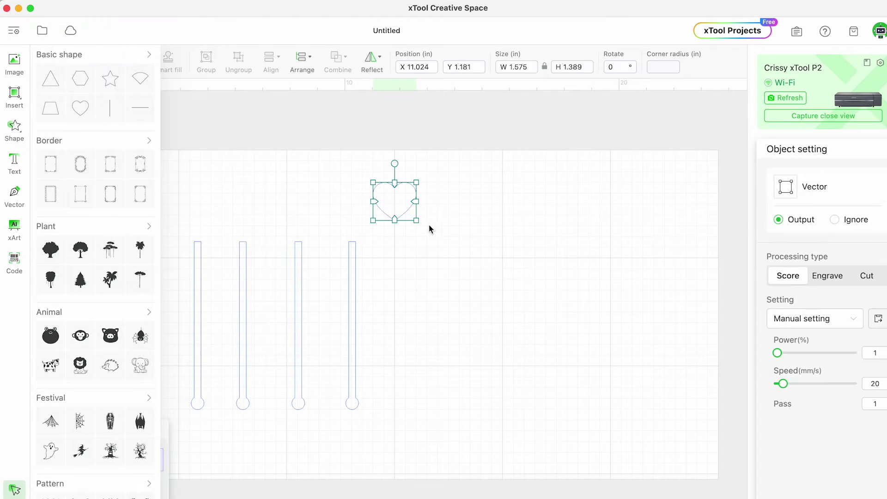
pyautogui.click(457, 206)
pyautogui.moveTo(404, 206); pyautogui.dragTo(362, 227)
pyautogui.hotkey('ctrl', 'v')
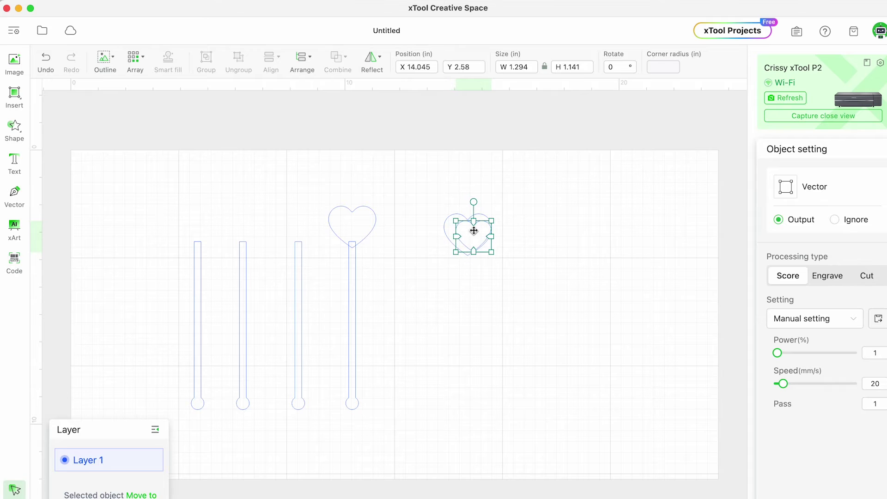
pyautogui.moveTo(468, 229); pyautogui.dragTo(301, 226)
pyautogui.click(145, 153)
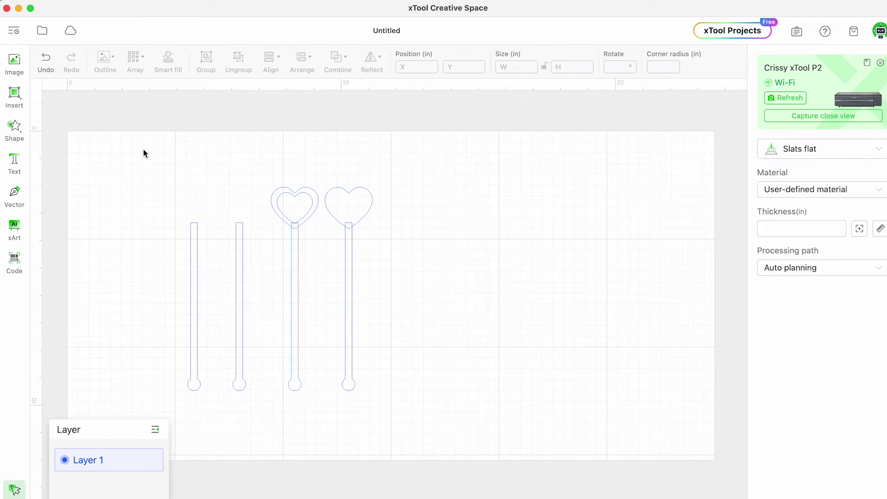
pyautogui.click(15, 162)
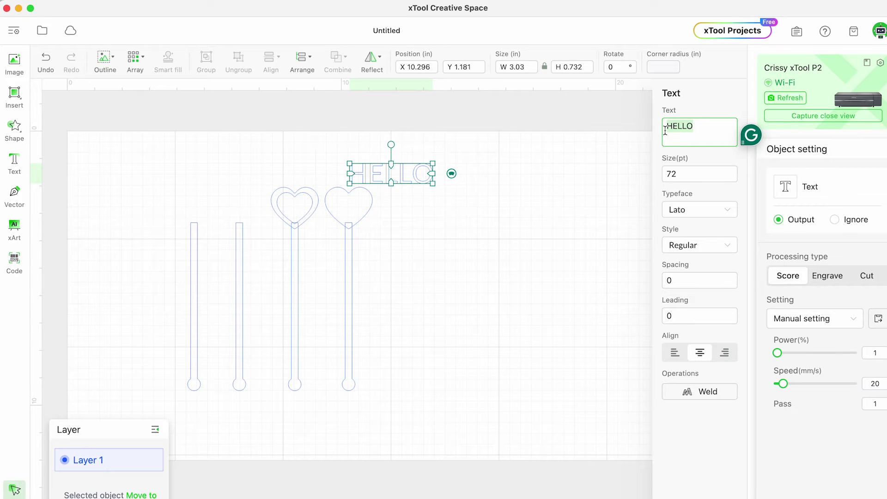
# Step: Type 'love', set it to the Lobster font, and enlarge and tilt it on the first stick
pyautogui.write('love')
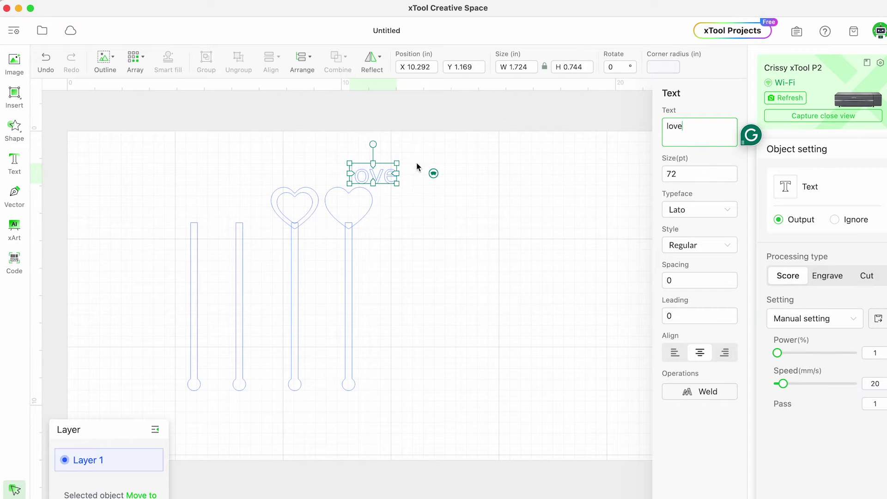
pyautogui.click(534, 168)
pyautogui.moveTo(373, 175); pyautogui.dragTo(197, 202)
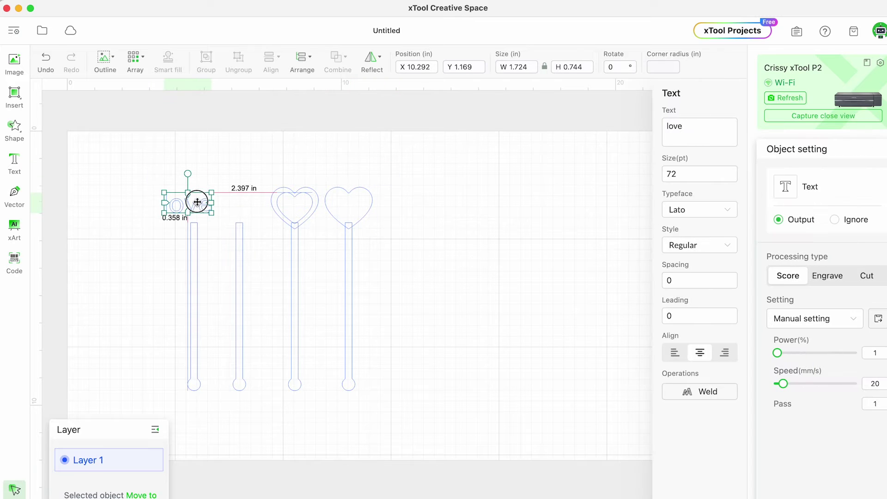
pyautogui.click(734, 215)
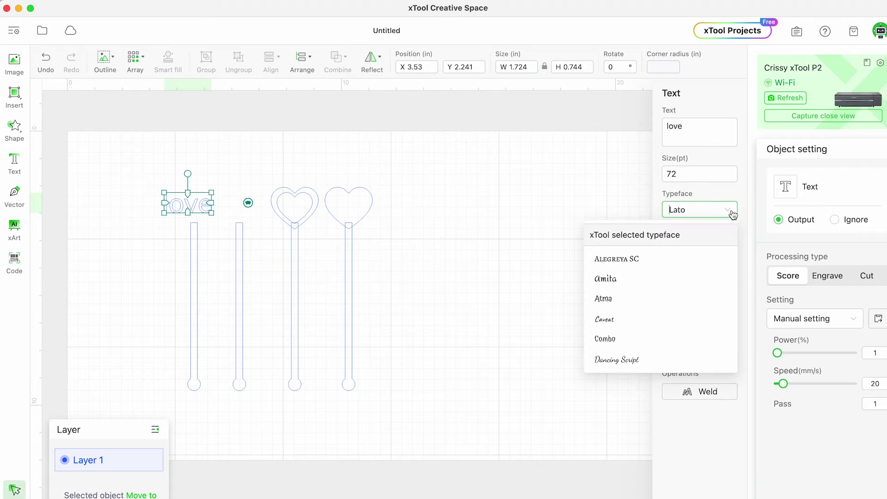
pyautogui.scroll(-5, 641, 336)
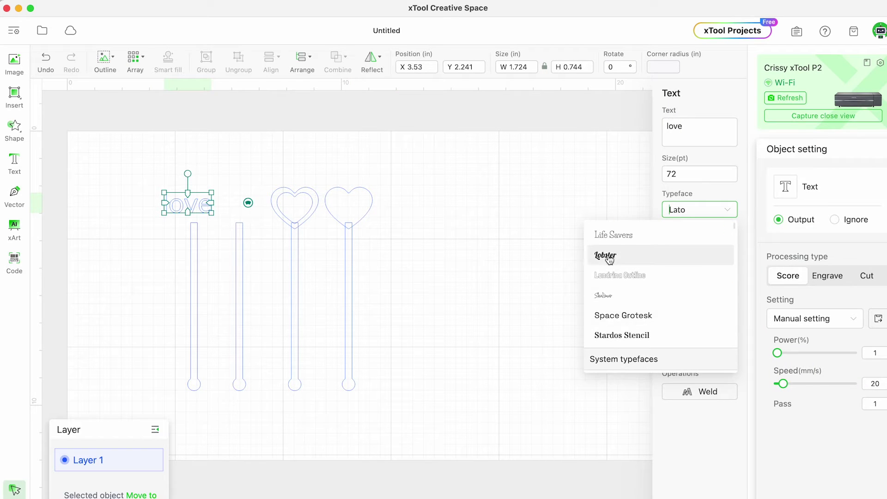
pyautogui.click(605, 254)
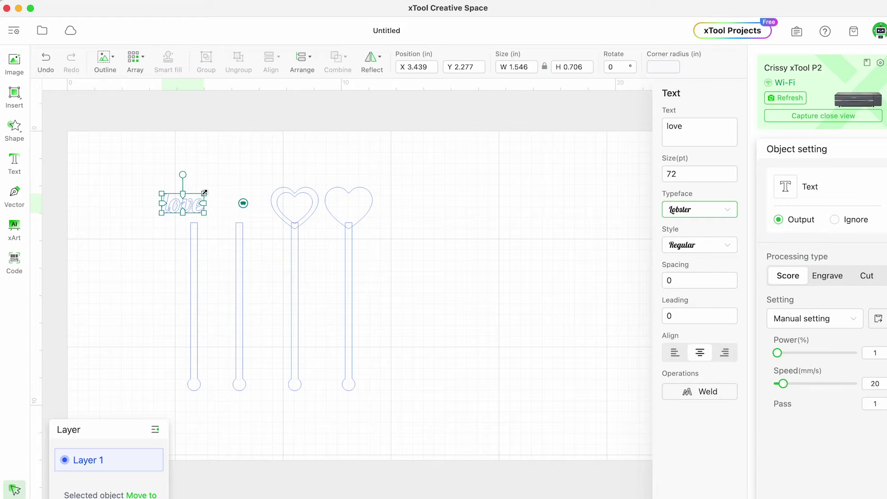
pyautogui.moveTo(236, 180); pyautogui.dragTo(219, 205)
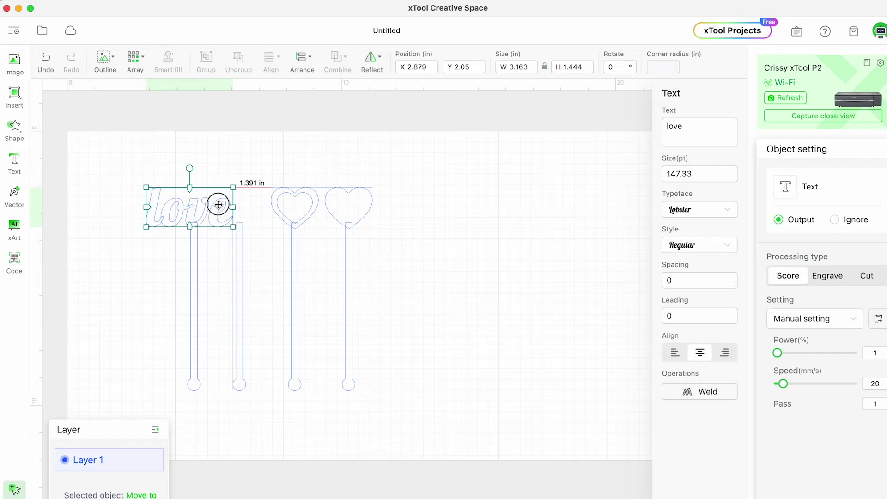
pyautogui.moveTo(191, 168); pyautogui.dragTo(185, 167)
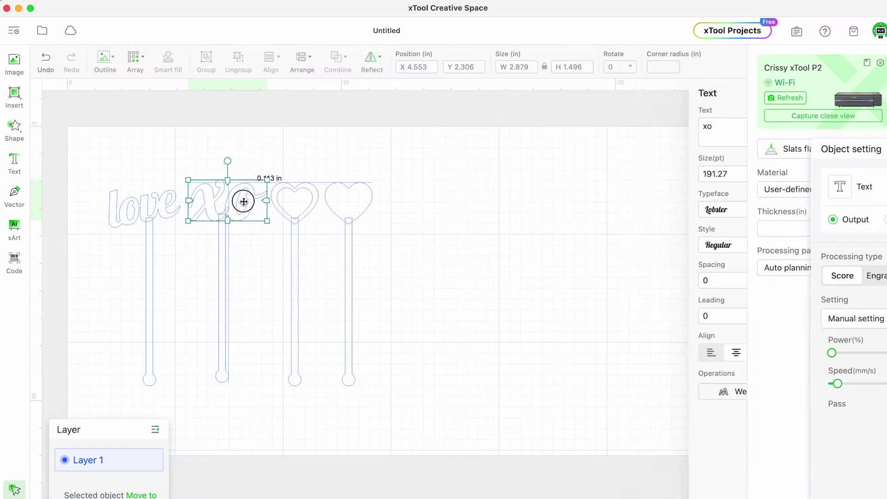
# Step: Place the 'xo' text over the second stick, undo its rotation, and weld the letters
pyautogui.moveTo(242, 200); pyautogui.dragTo(242, 202)
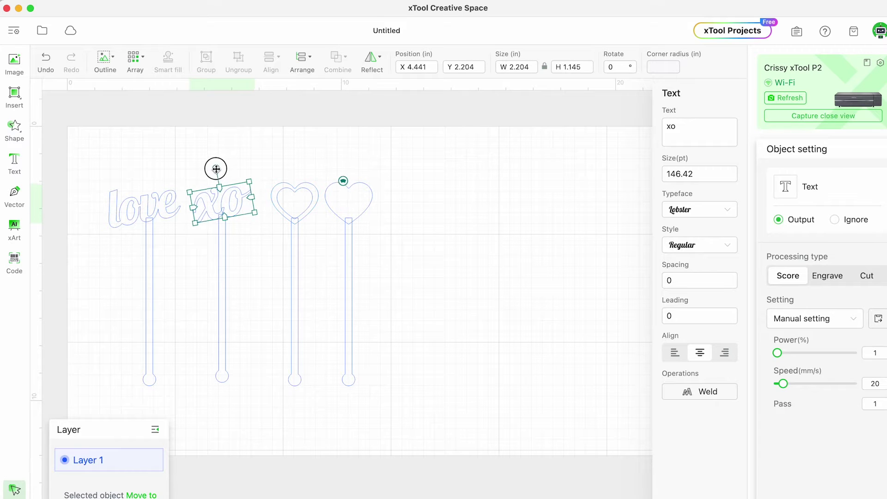
pyautogui.press('super+z')
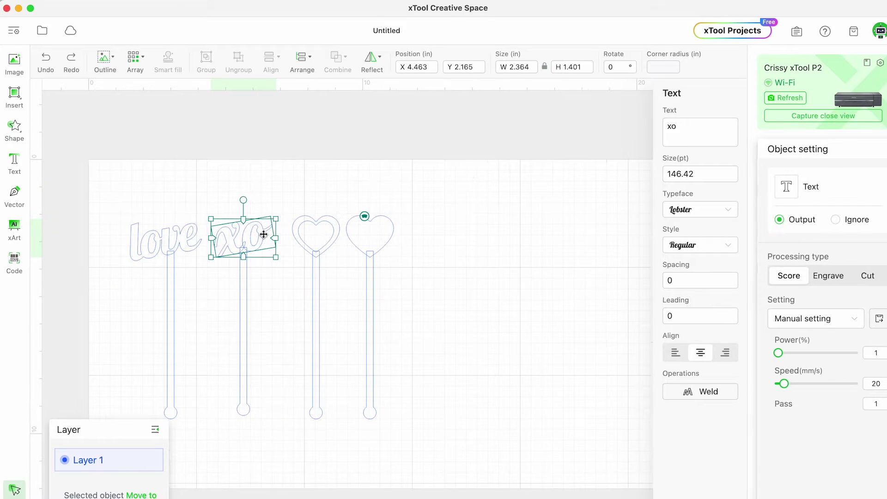
pyautogui.click(701, 394)
# Step: Unite the 'love' and 'xo' words each with its own stick
pyautogui.moveTo(128, 201); pyautogui.dragTo(197, 340)
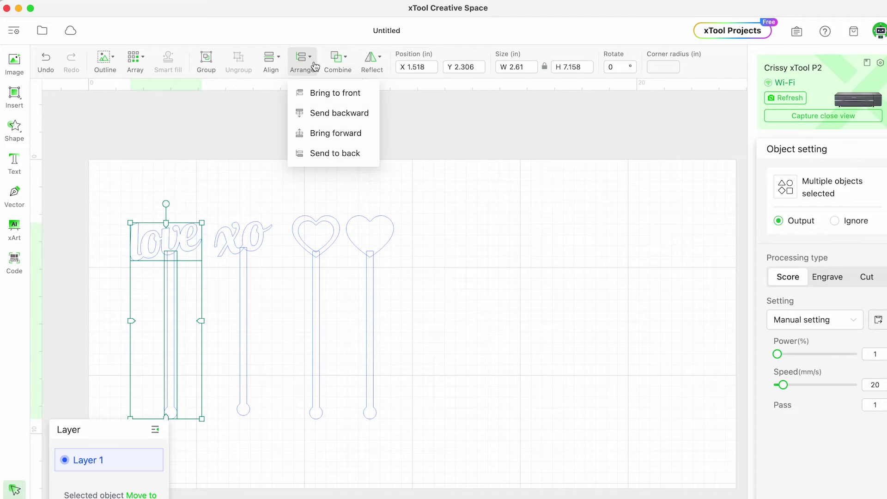
pyautogui.moveTo(339, 62)
pyautogui.click(364, 93)
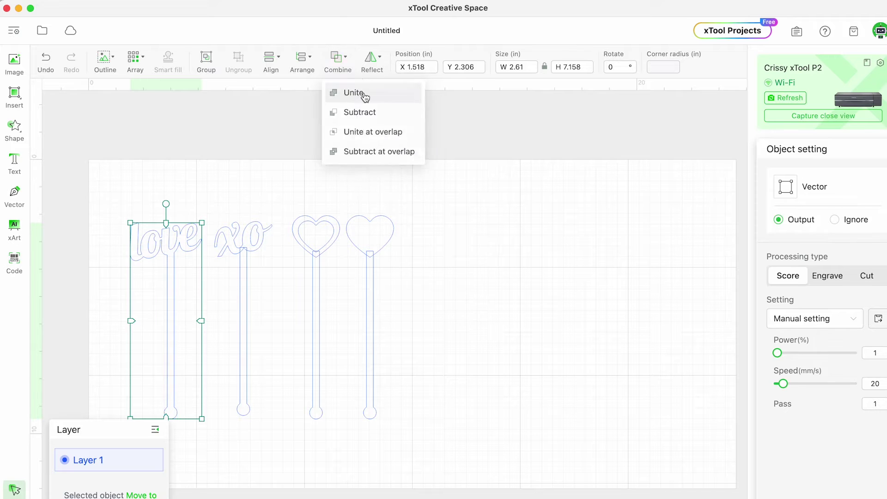
pyautogui.click(232, 245)
pyautogui.moveTo(219, 199); pyautogui.dragTo(274, 345)
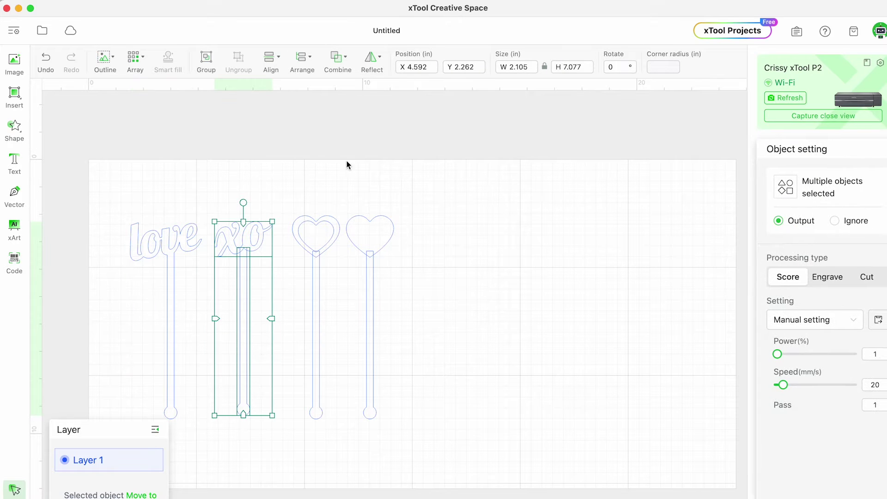
pyautogui.moveTo(338, 60)
pyautogui.click(353, 94)
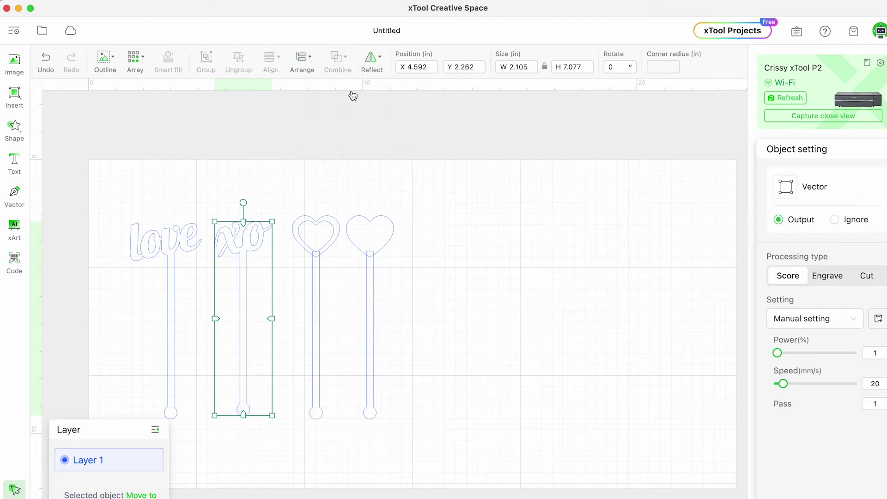
# Step: Hollow out the left heart using Subtract at overlap
pyautogui.click(336, 220)
pyautogui.moveTo(338, 60)
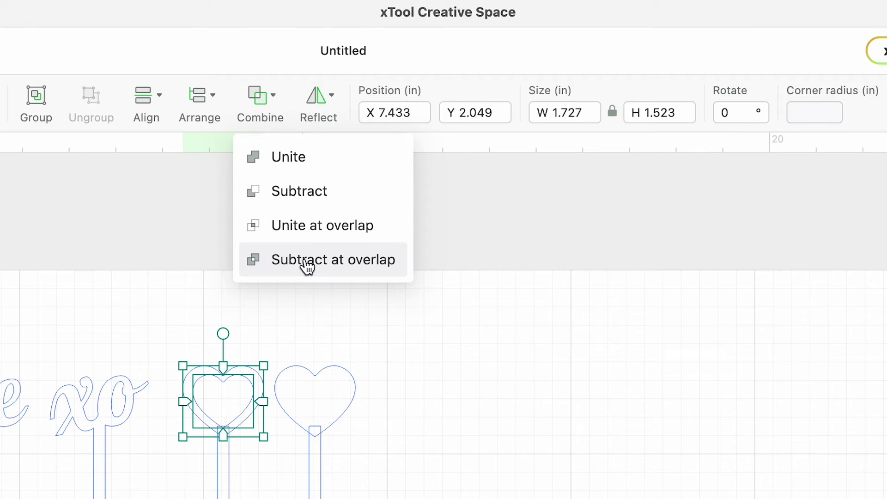
pyautogui.click(307, 267)
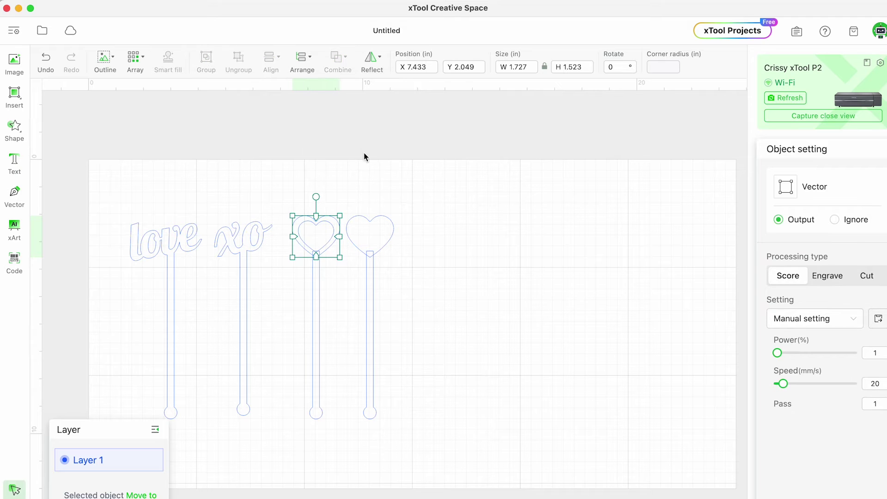
pyautogui.scroll(1, 323, 239)
pyautogui.click(285, 192)
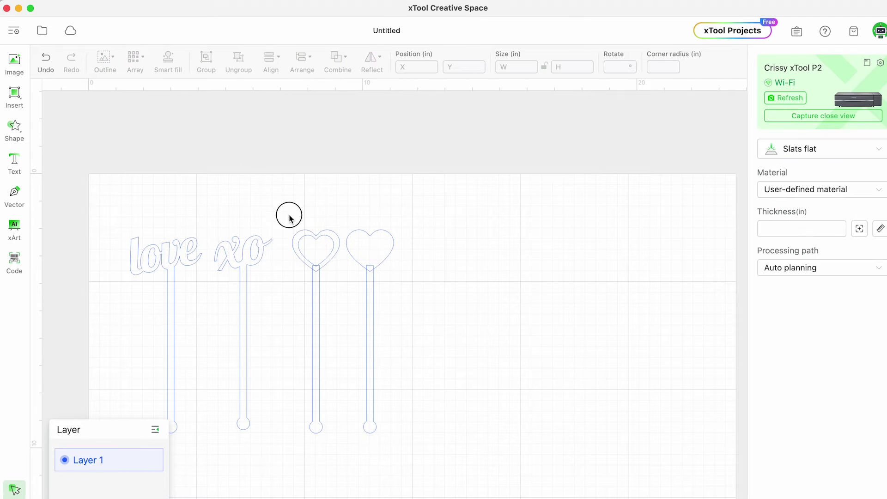
# Step: Unite the left and right hearts each with its stick
pyautogui.moveTo(288, 209); pyautogui.dragTo(333, 301)
pyautogui.click(338, 59)
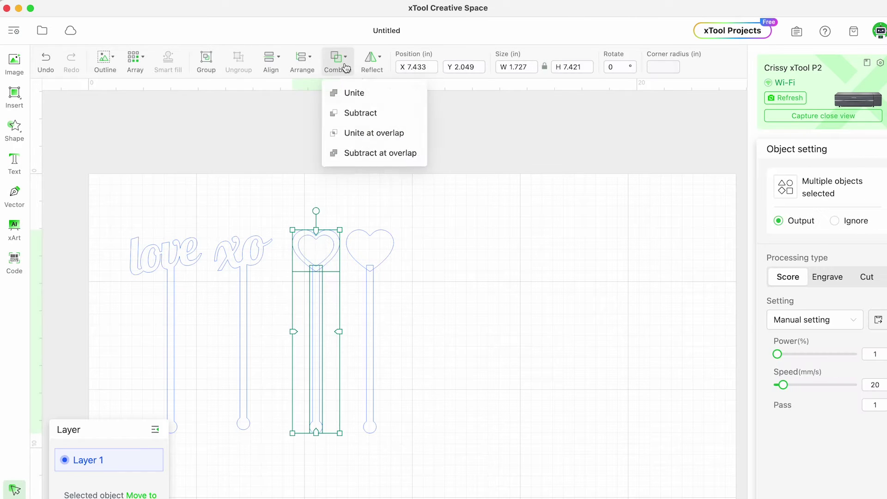
pyautogui.click(355, 94)
pyautogui.click(351, 215)
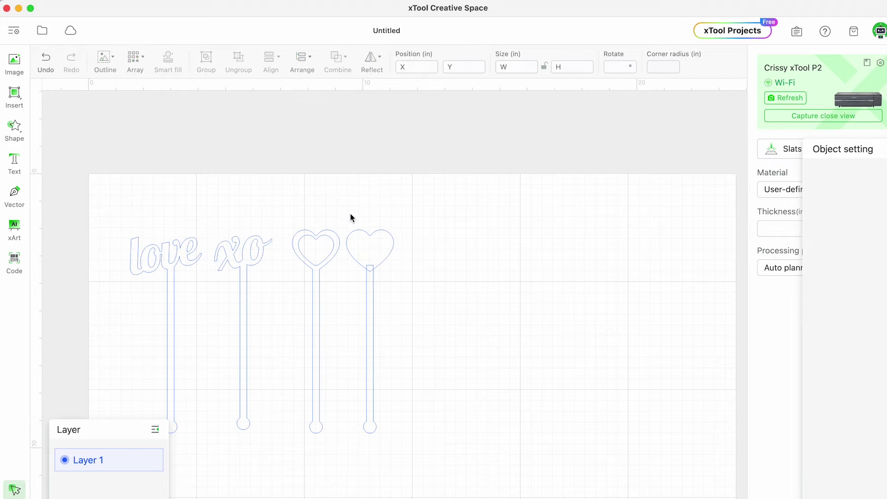
pyautogui.moveTo(351, 216); pyautogui.dragTo(398, 331)
pyautogui.click(338, 58)
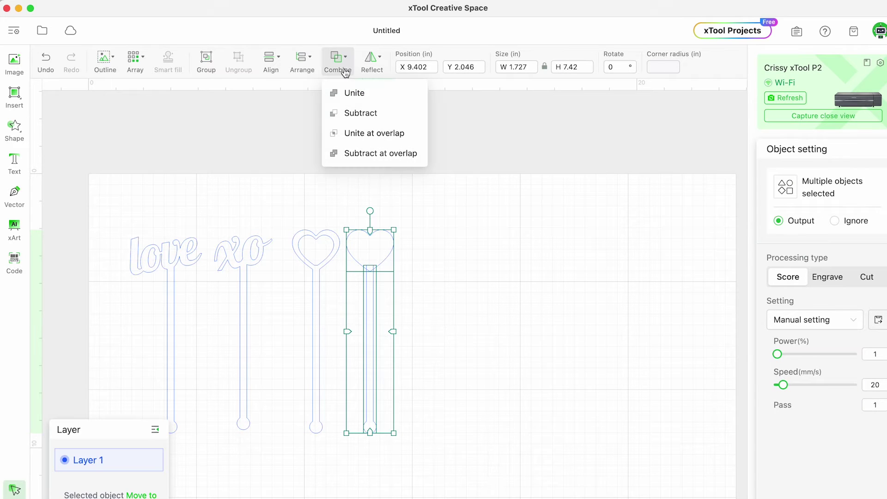
pyautogui.click(361, 96)
# Step: Set all pieces to Cut, choose 3mm Transparent Acrylic on flat slats, and refresh the camera
pyautogui.hotkey('ctrl', 'a')
pyautogui.click(871, 280)
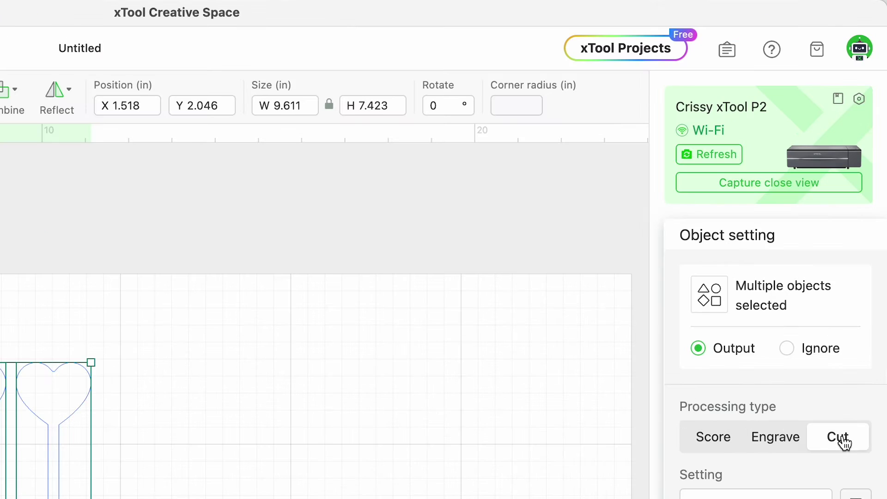
pyautogui.click(168, 367)
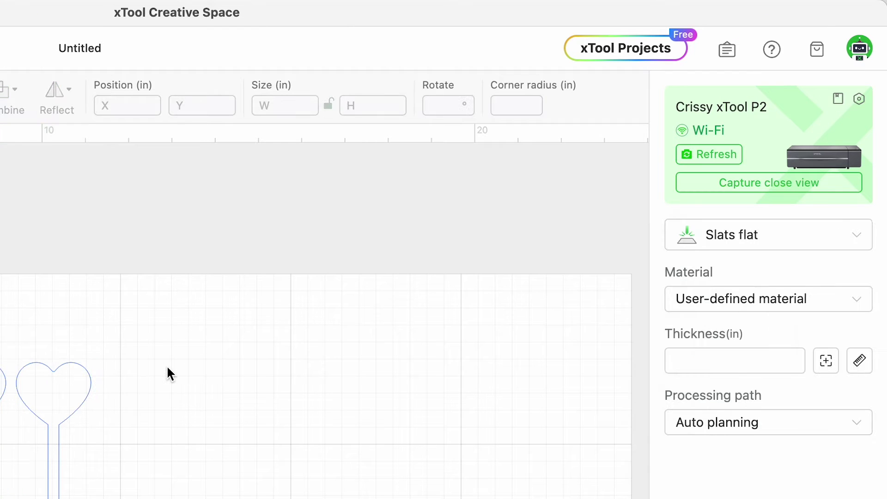
pyautogui.click(741, 238)
pyautogui.click(741, 238)
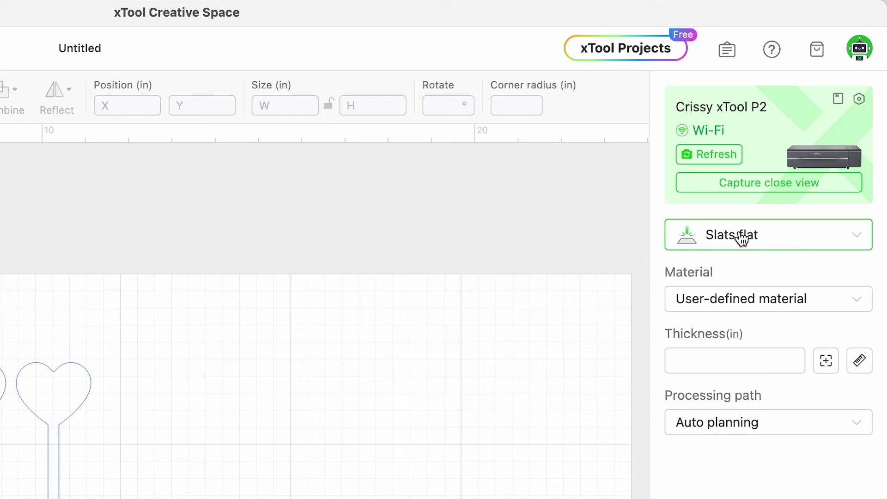
pyautogui.click(739, 298)
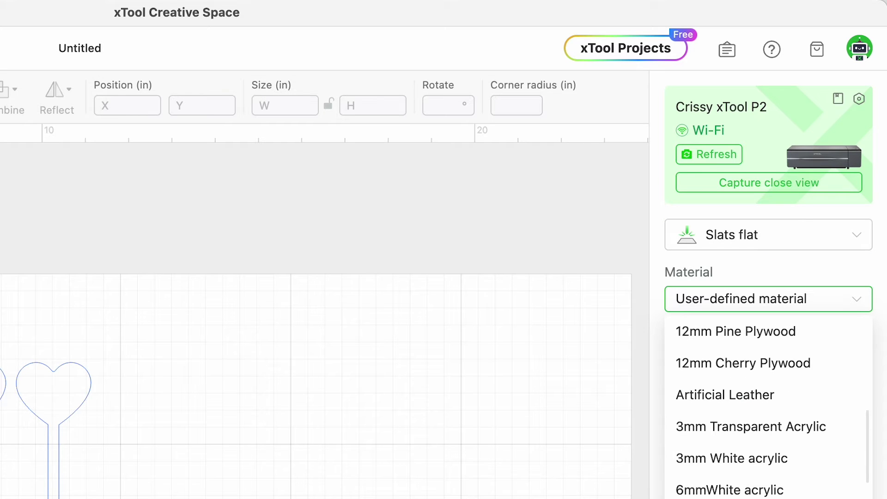
pyautogui.scroll(-4, 767, 407)
pyautogui.scroll(4, 767, 407)
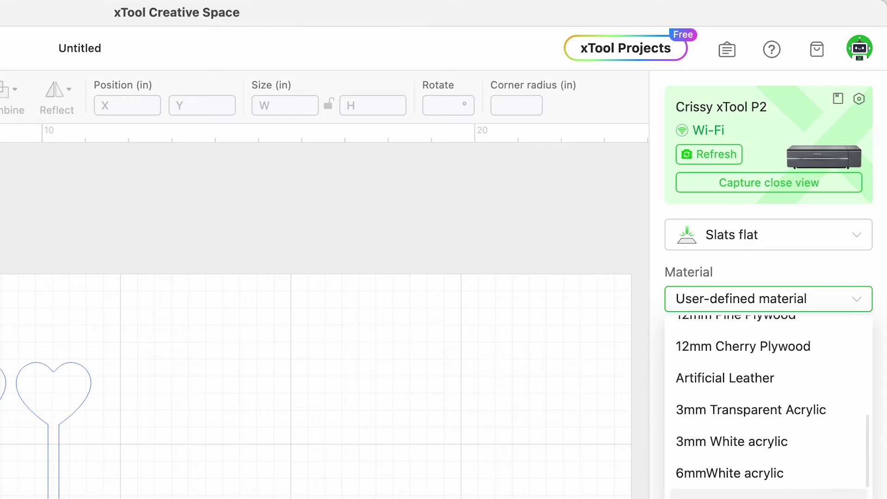
pyautogui.click(711, 410)
pyautogui.click(709, 154)
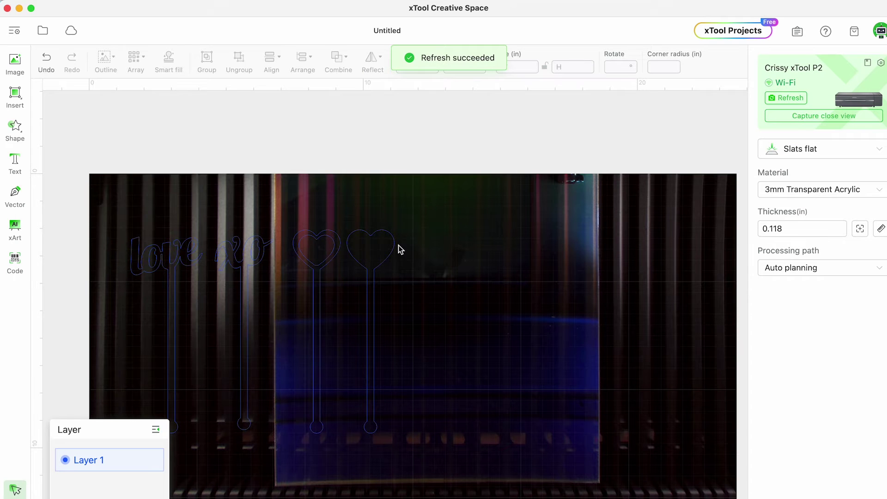
# Step: Move the four sticks onto the acrylic, flip the xo stick 180° beside 'love', and nudge the heart stick inward
pyautogui.moveTo(123, 219); pyautogui.dragTo(394, 378)
pyautogui.moveTo(373, 262); pyautogui.dragTo(522, 211)
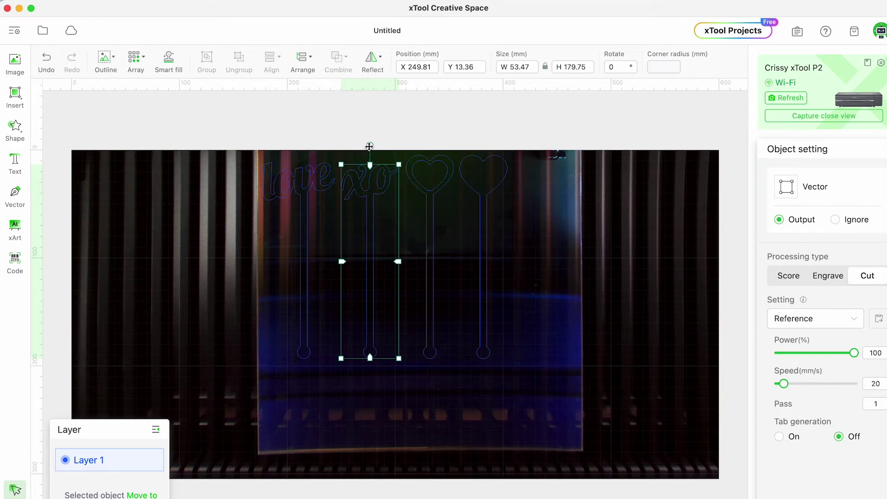
pyautogui.moveTo(368, 149); pyautogui.dragTo(369, 310)
pyautogui.moveTo(376, 274); pyautogui.dragTo(356, 274)
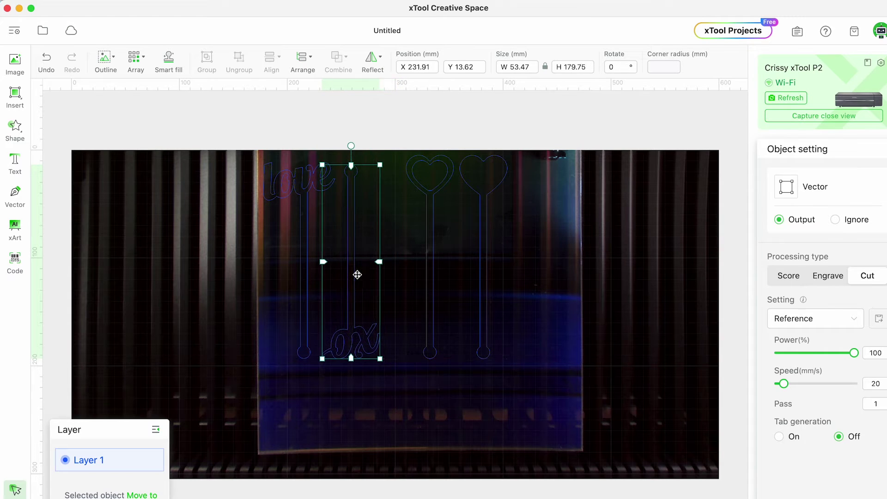
pyautogui.moveTo(416, 184); pyautogui.dragTo(390, 188)
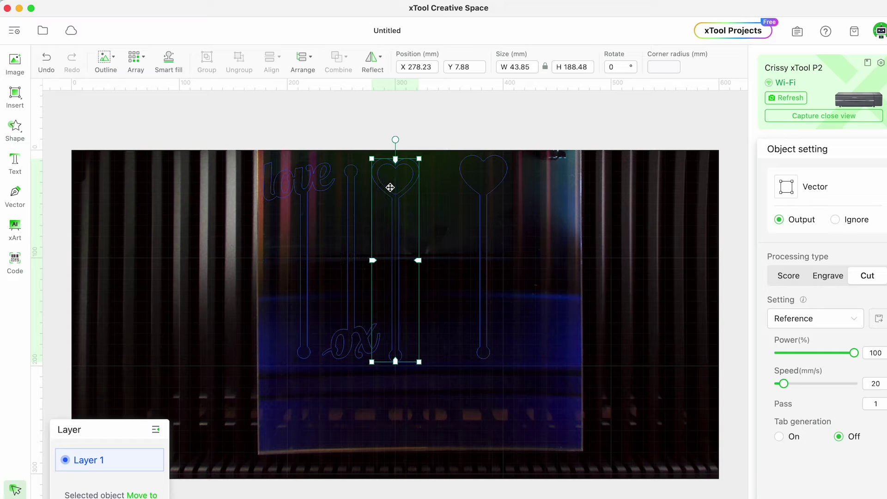
# Step: Flip the right heart stick 180°, set 60% power and 8 mm/s, then process all sticks
pyautogui.click(470, 185)
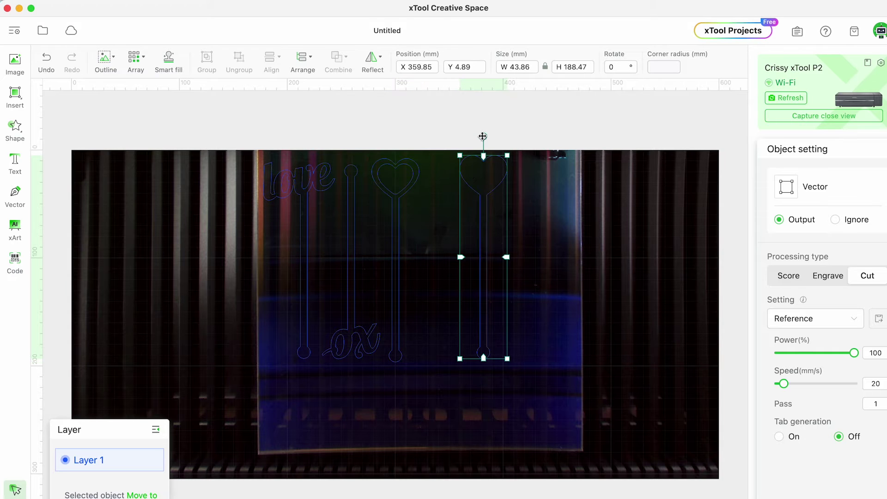
pyautogui.moveTo(482, 136); pyautogui.dragTo(485, 322)
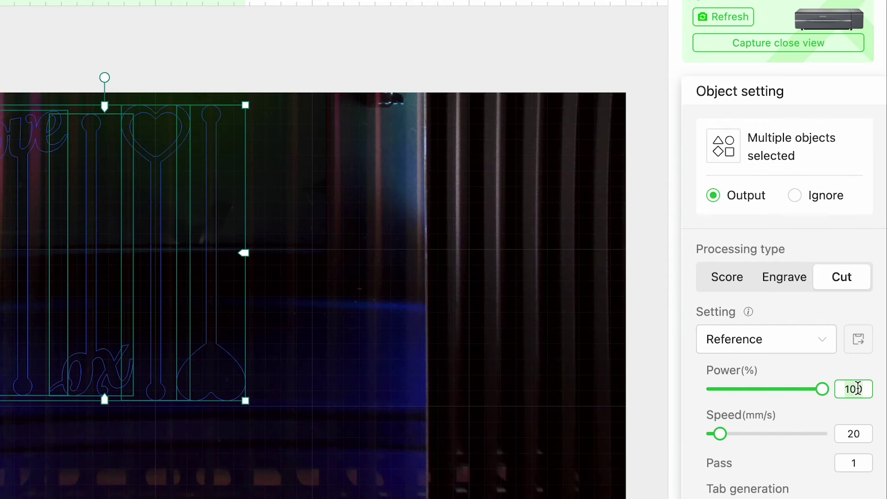
pyautogui.write('60')
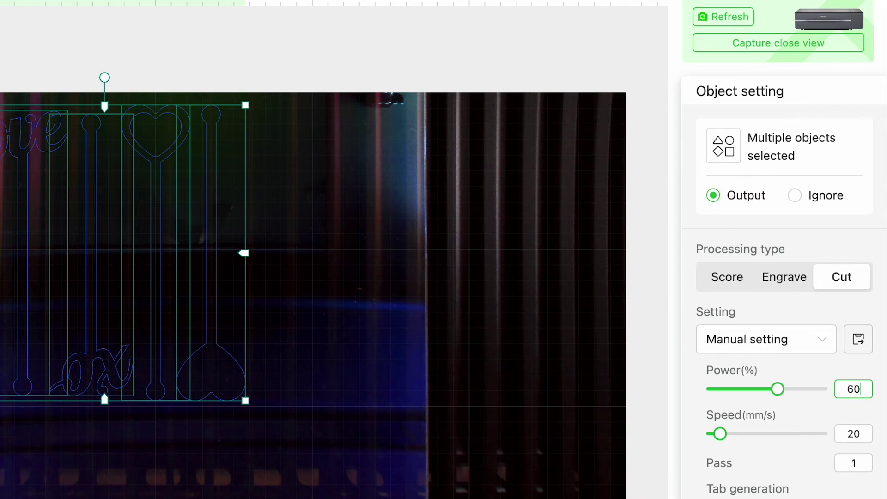
pyautogui.click(862, 434)
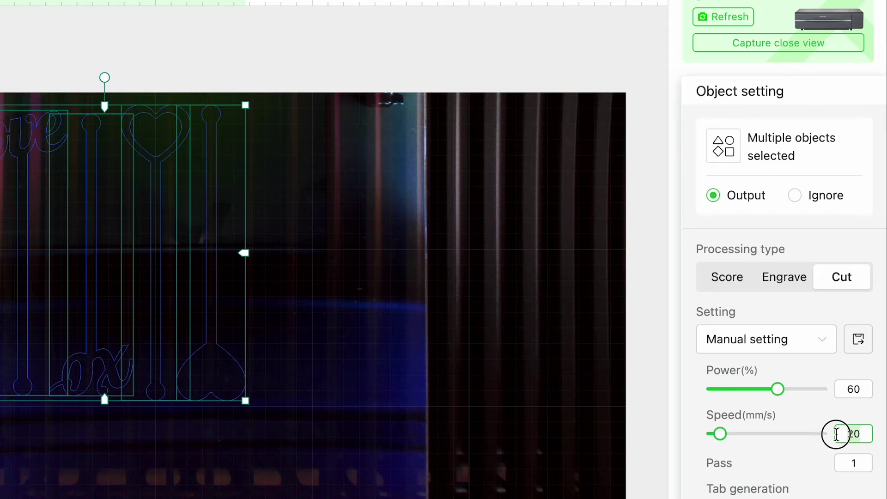
pyautogui.press('BackSpace')
pyautogui.press('BackSpace')
pyautogui.write('8')
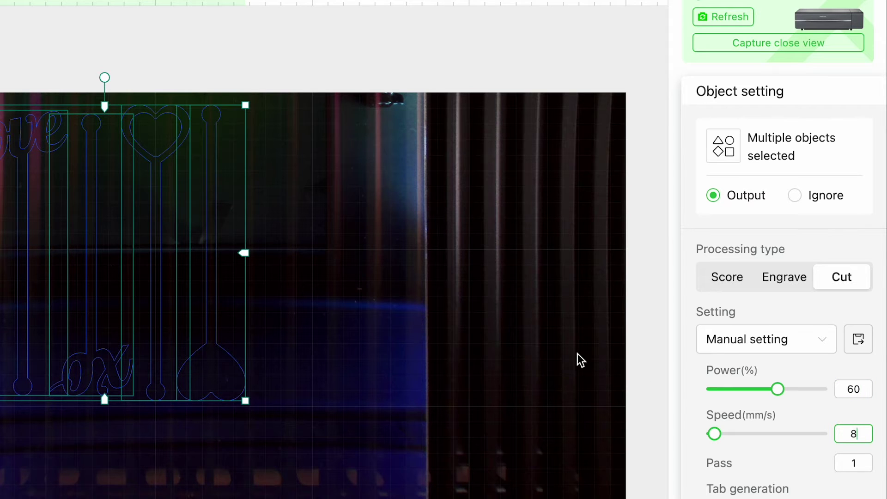
pyautogui.moveTo(321, 424); pyautogui.dragTo(0, 102)
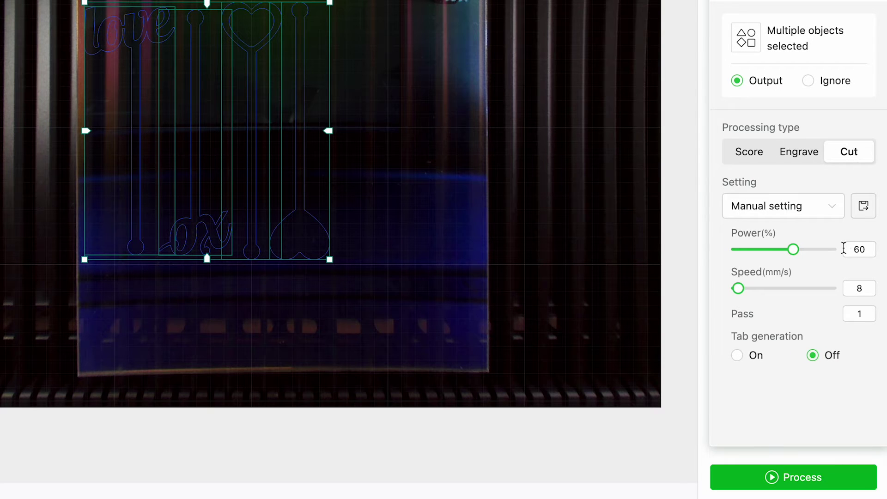
pyautogui.click(800, 477)
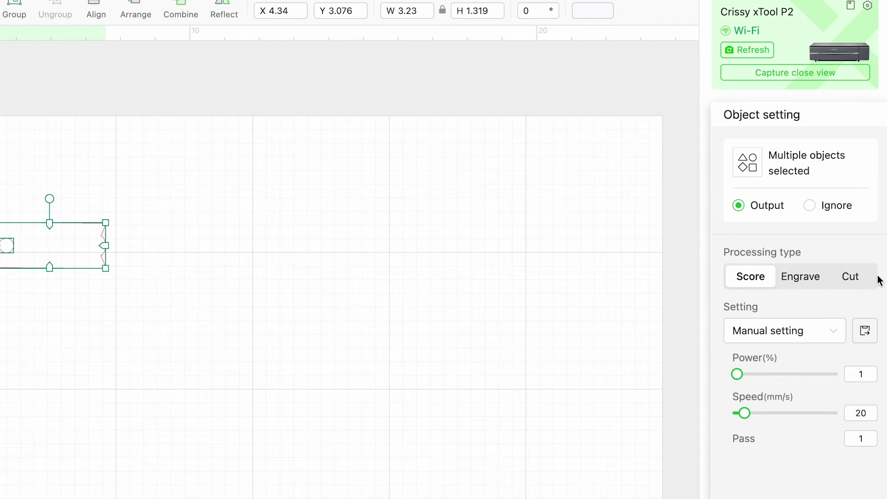
# Step: Set the tag to Cut with 60% power and 8 mm/s speed
pyautogui.click(855, 280)
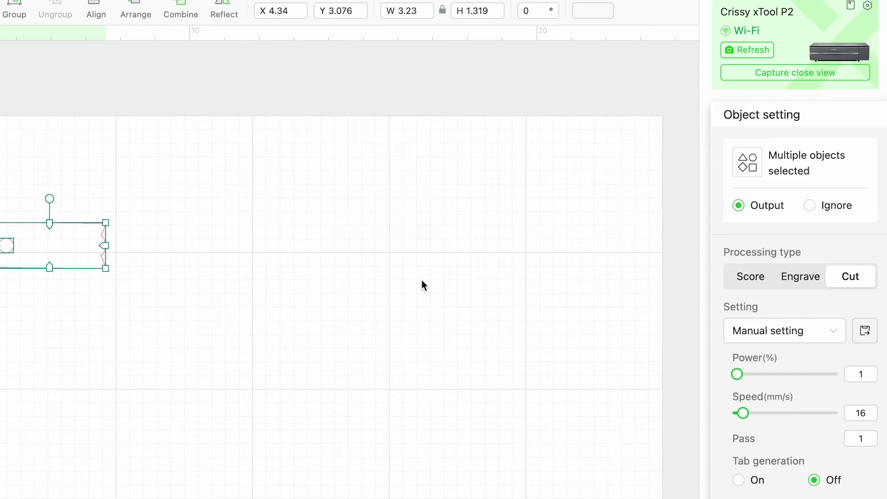
pyautogui.write('60')
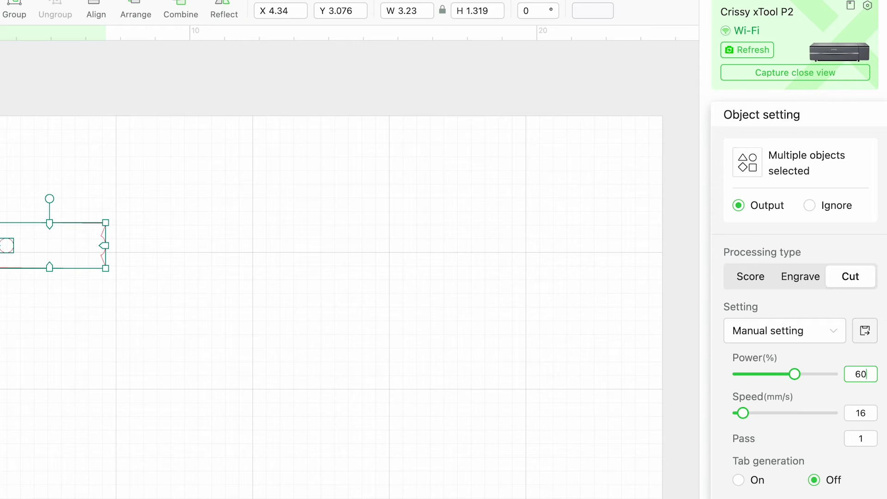
pyautogui.moveTo(870, 418); pyautogui.dragTo(836, 419)
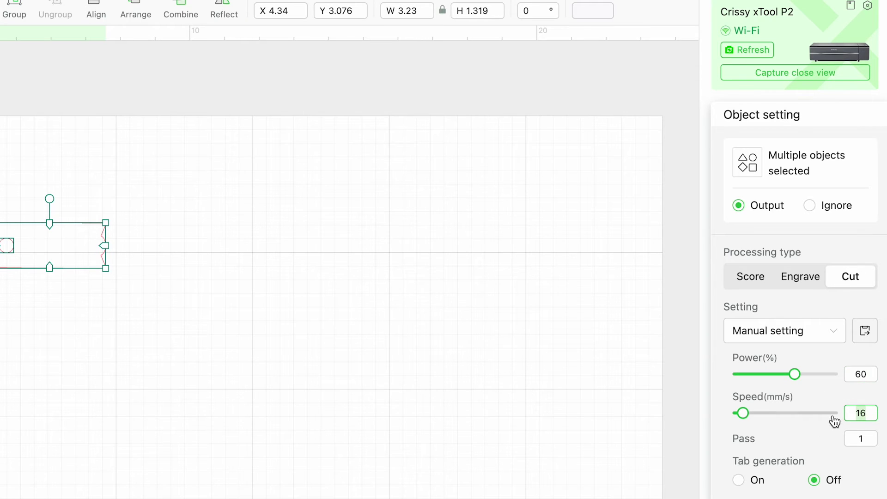
pyautogui.write('8')
pyautogui.click(507, 343)
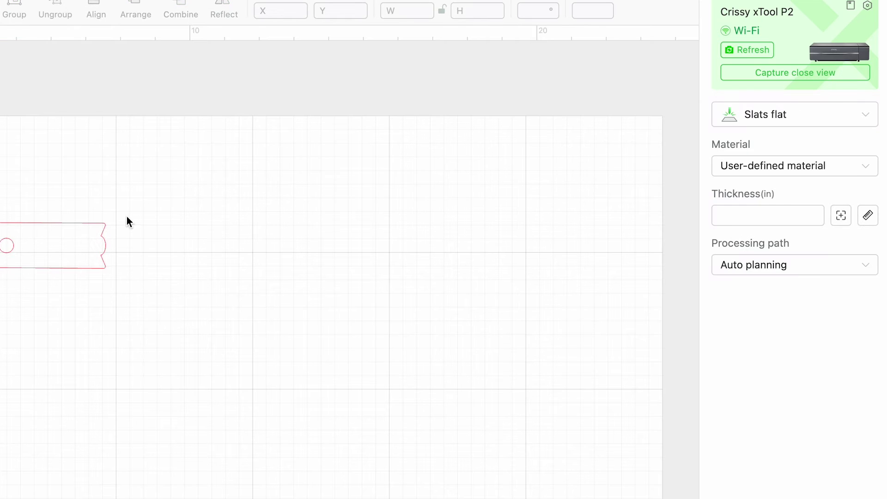
# Step: Choose 3mm White acrylic from the full material catalogue search, and add a text object
pyautogui.click(795, 166)
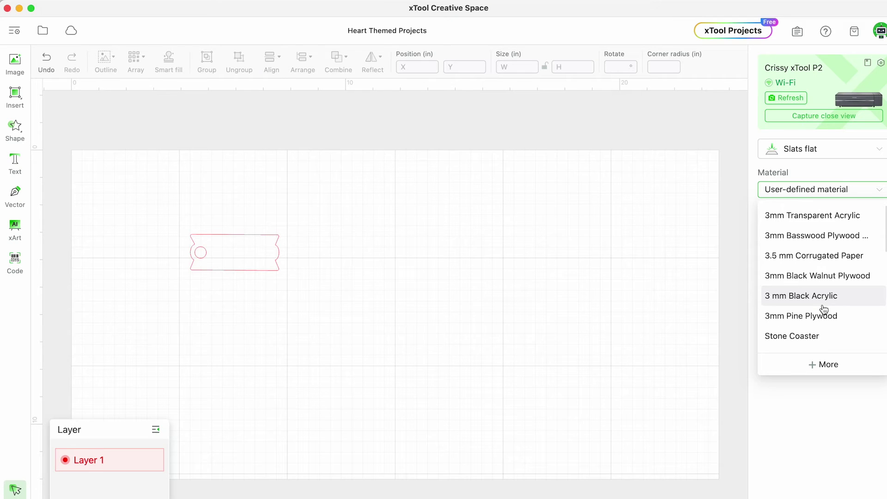
pyautogui.click(814, 364)
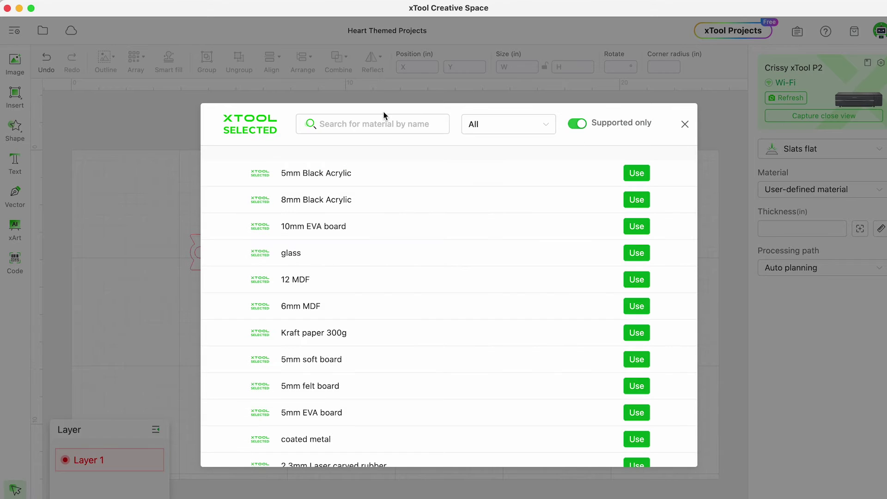
pyautogui.click(365, 125)
pyautogui.write('acrylic')
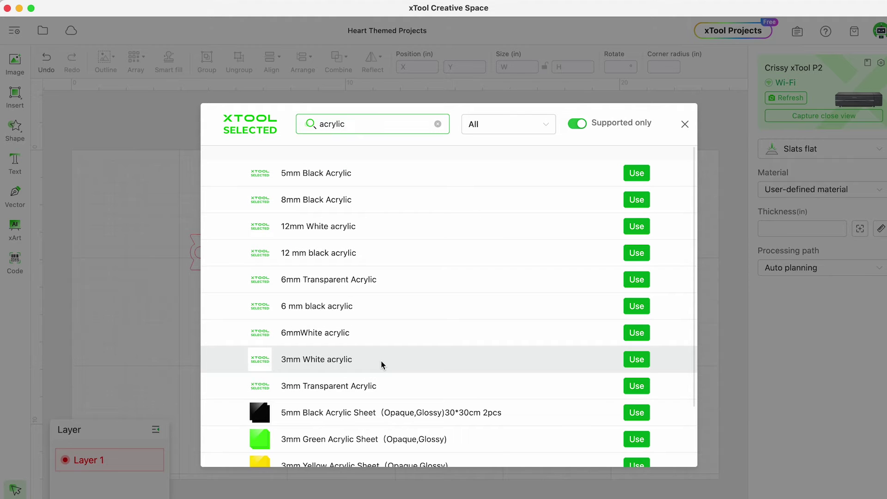
pyautogui.click(638, 360)
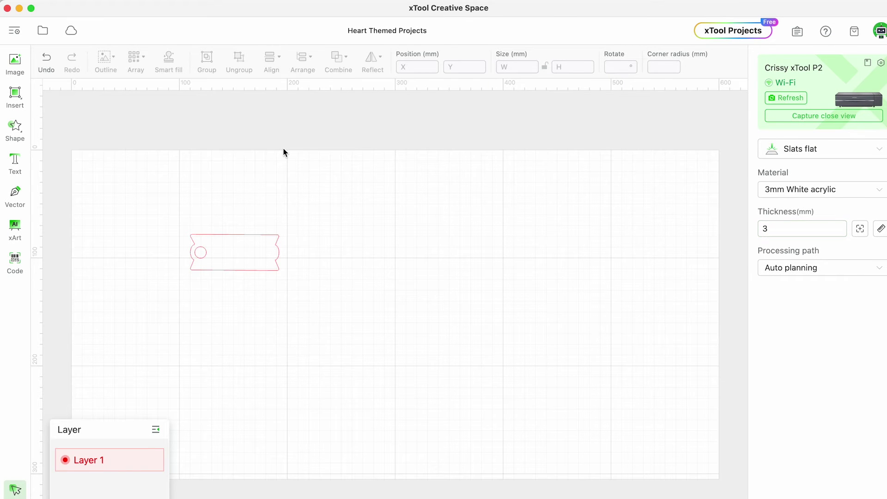
pyautogui.click(15, 162)
pyautogui.click(709, 131)
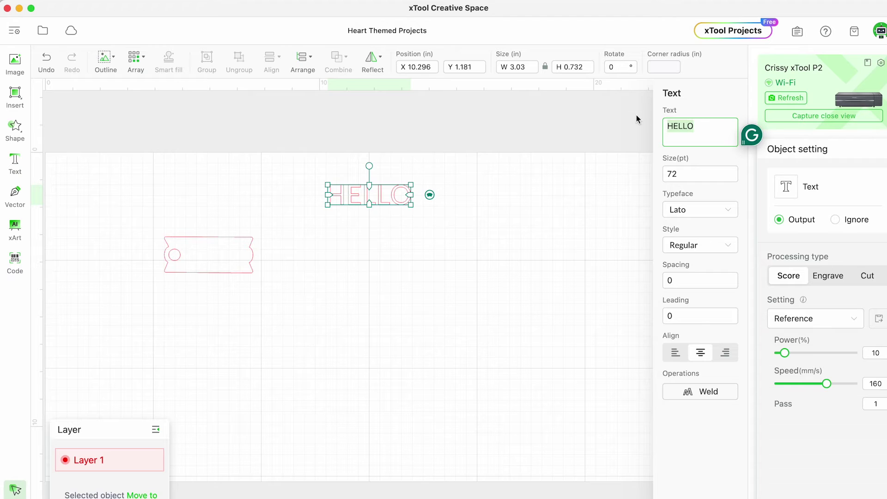
# Step: Replace the placeholder with the person's name, enlarge it, apply Gabelisa font, and weld it
pyautogui.write('crissy')
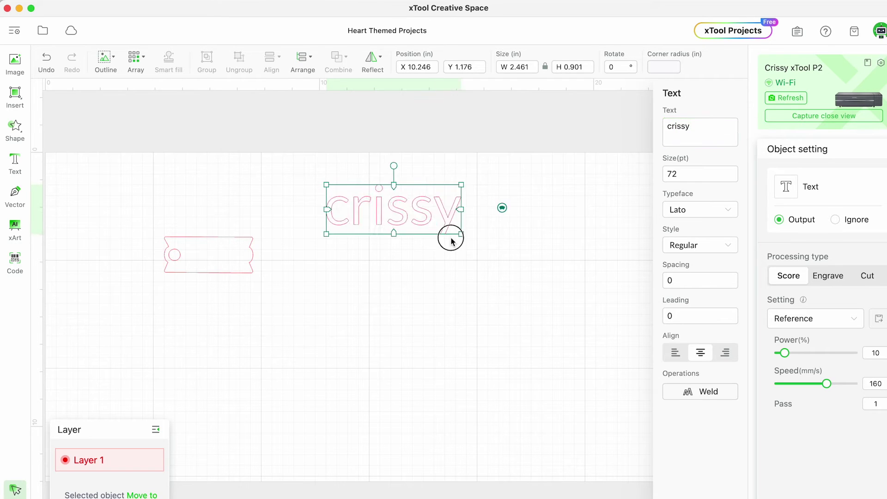
pyautogui.moveTo(451, 240); pyautogui.dragTo(478, 256)
pyautogui.click(729, 214)
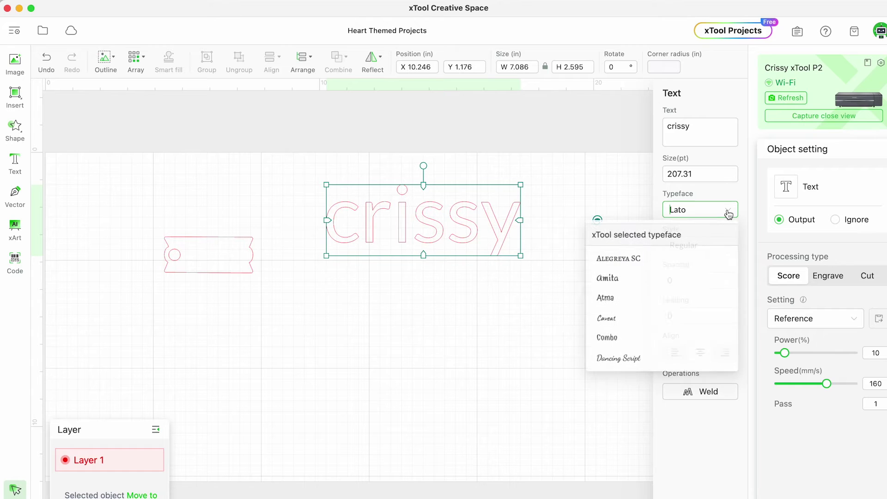
pyautogui.write('ga')
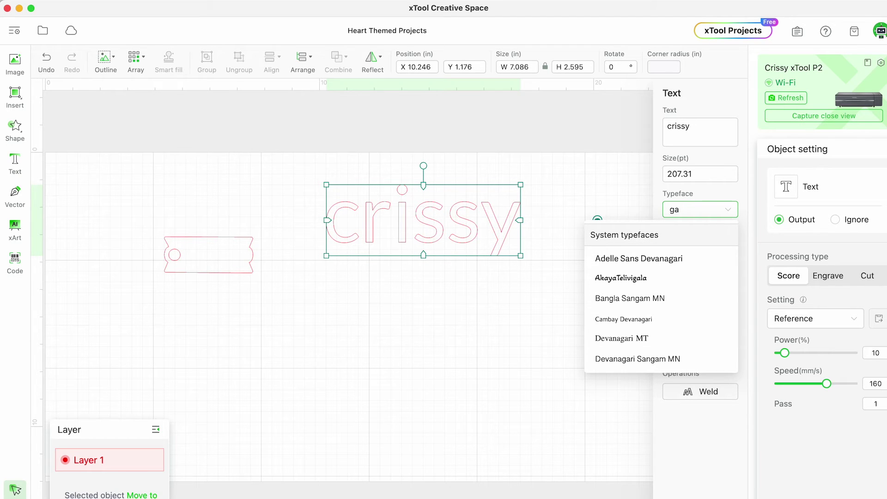
pyautogui.write('b')
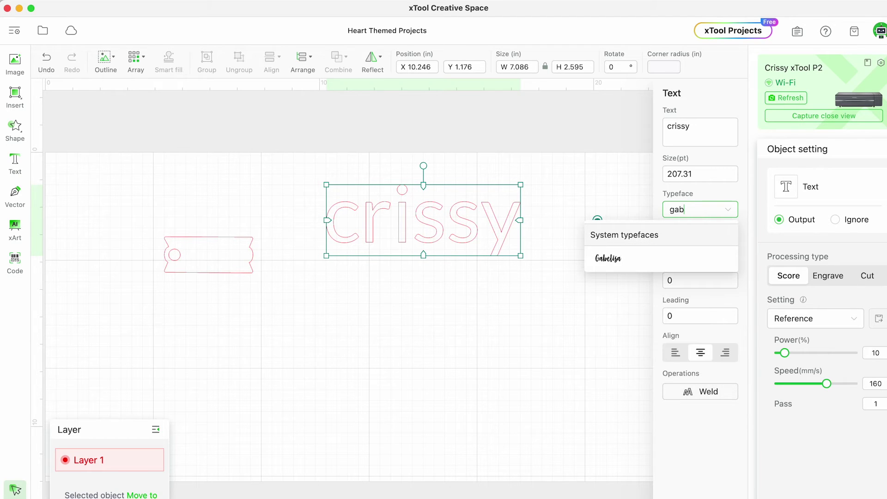
pyautogui.click(619, 268)
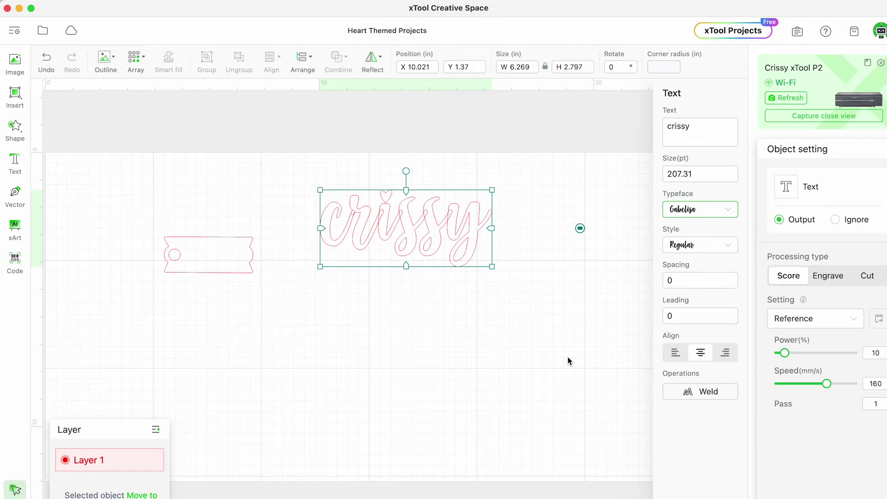
pyautogui.click(713, 399)
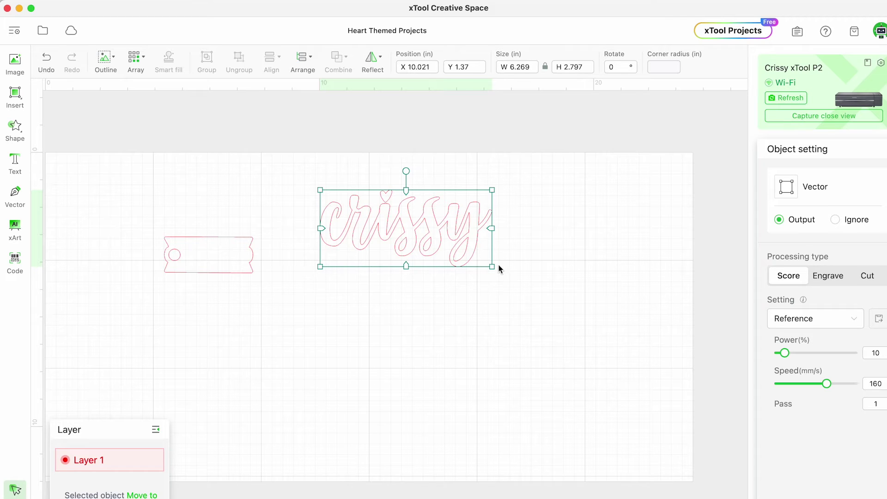
# Step: Shrink the name to about 4.9 in wide, place it above the tag, and select the tag
pyautogui.moveTo(492, 267); pyautogui.dragTo(454, 249)
pyautogui.scroll(-2, 388, 222)
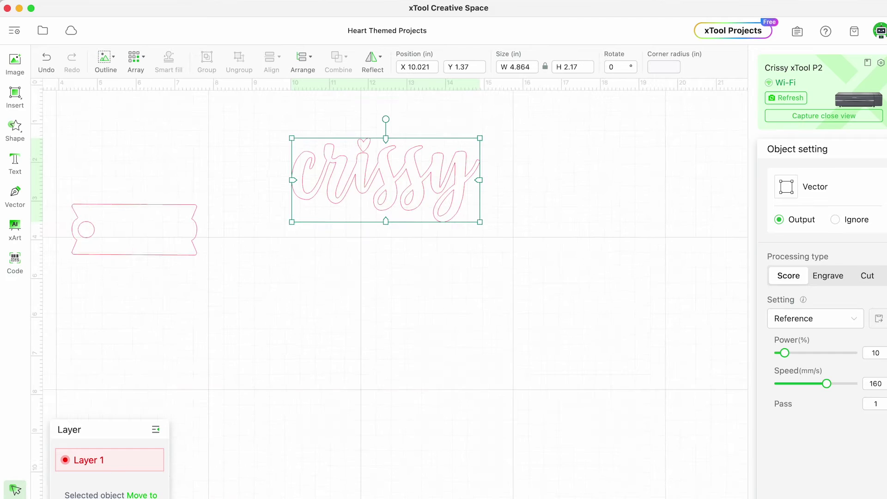
pyautogui.scroll(5, 321, 222)
pyautogui.hscroll(-5, 167, 252)
pyautogui.hscroll(-2, 167, 252)
pyautogui.scroll(1, 167, 252)
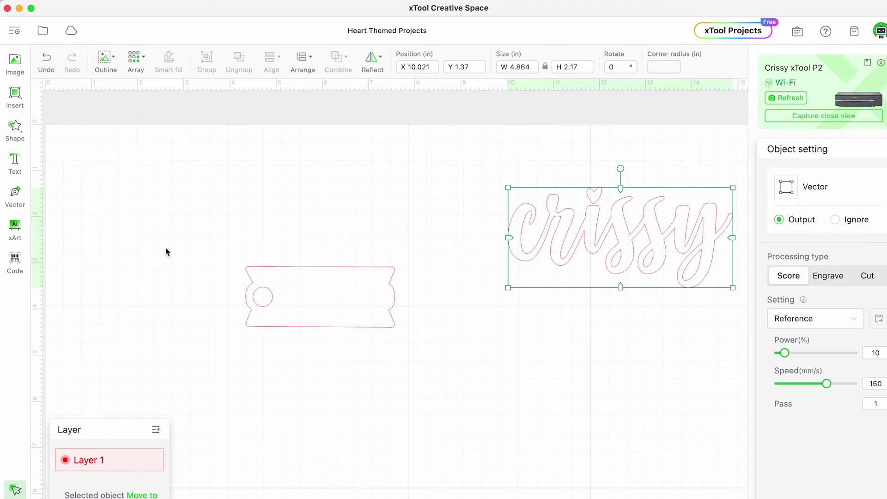
pyautogui.moveTo(613, 228); pyautogui.dragTo(377, 277)
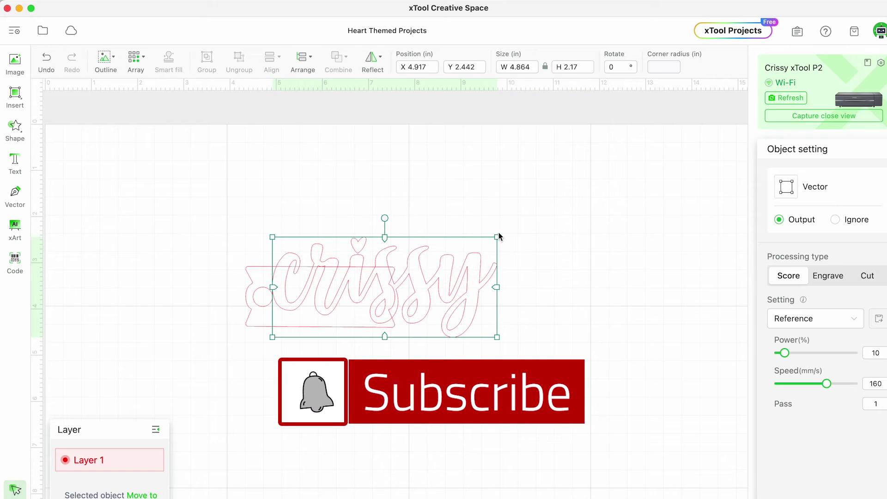
pyautogui.moveTo(497, 237); pyautogui.dragTo(386, 297)
pyautogui.press('super+z')
pyautogui.moveTo(228, 257); pyautogui.dragTo(420, 351)
# Step: Subtract the tag's hole at overlap, move the tag to a light-blue Layer 2, and set it to Ignore
pyautogui.click(338, 58)
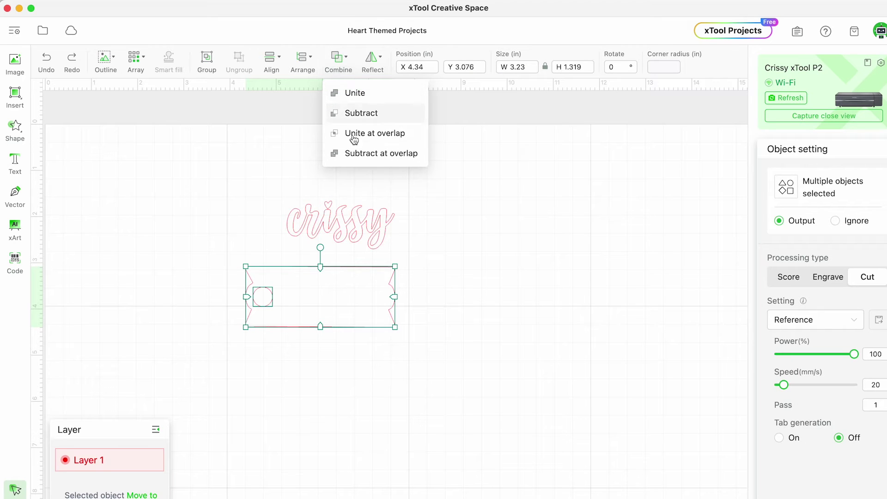
pyautogui.click(357, 154)
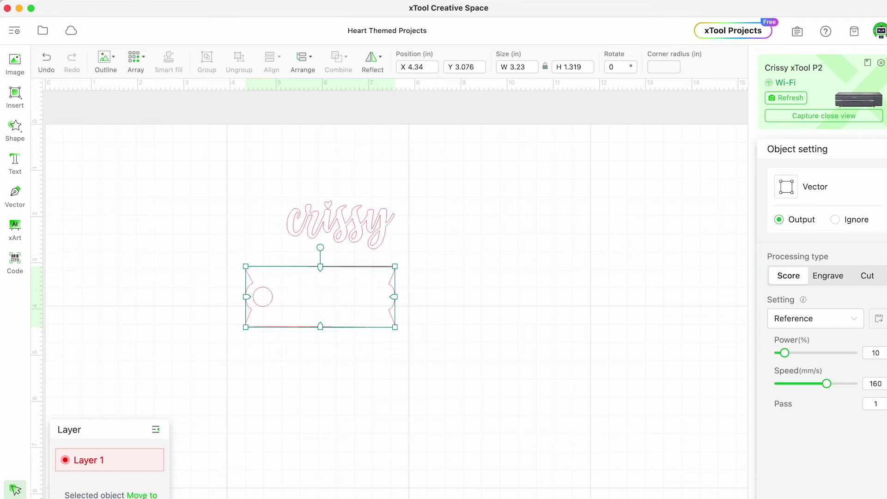
pyautogui.click(139, 496)
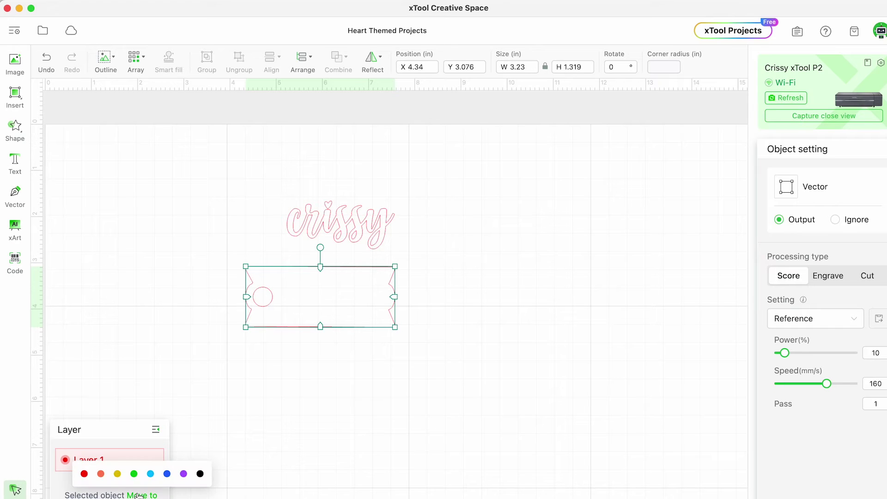
pyautogui.click(150, 474)
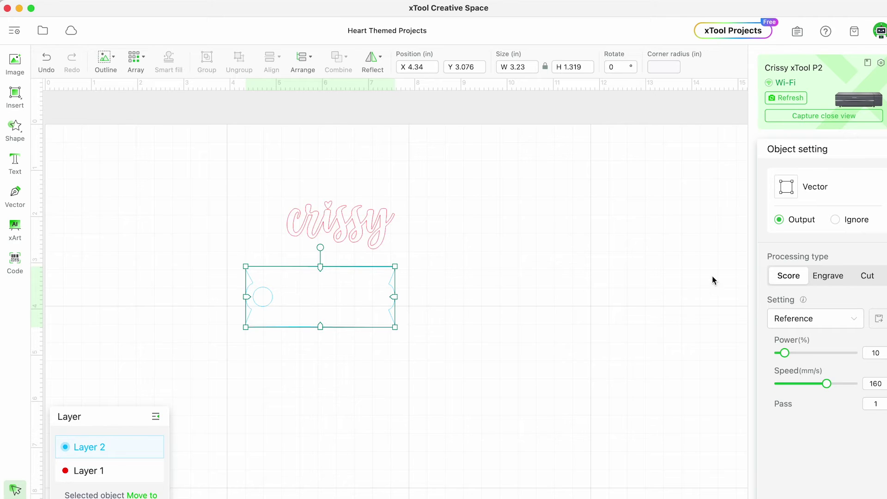
pyautogui.click(860, 223)
# Step: Set both the name text and the tag to Cut, with power 60%
pyautogui.click(631, 267)
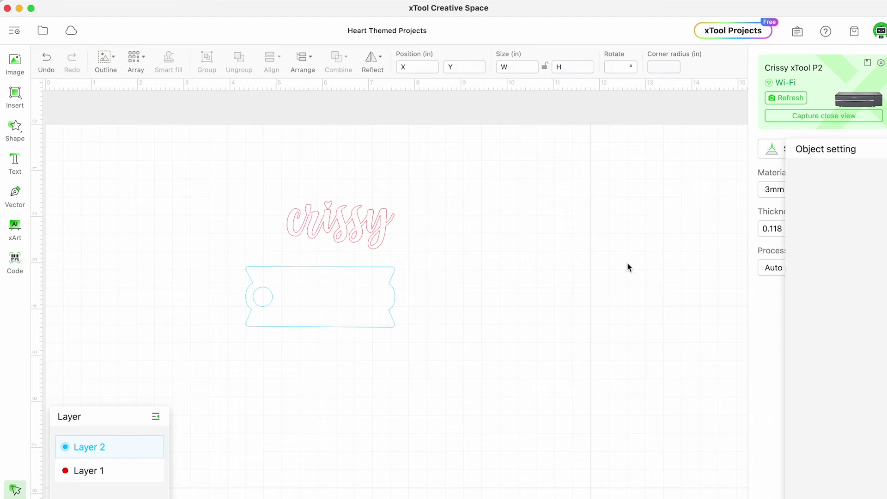
pyautogui.click(338, 227)
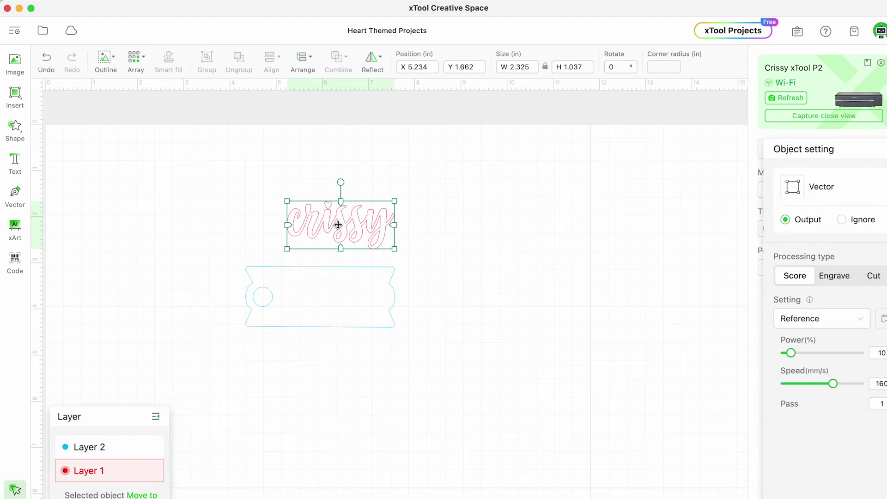
pyautogui.click(877, 276)
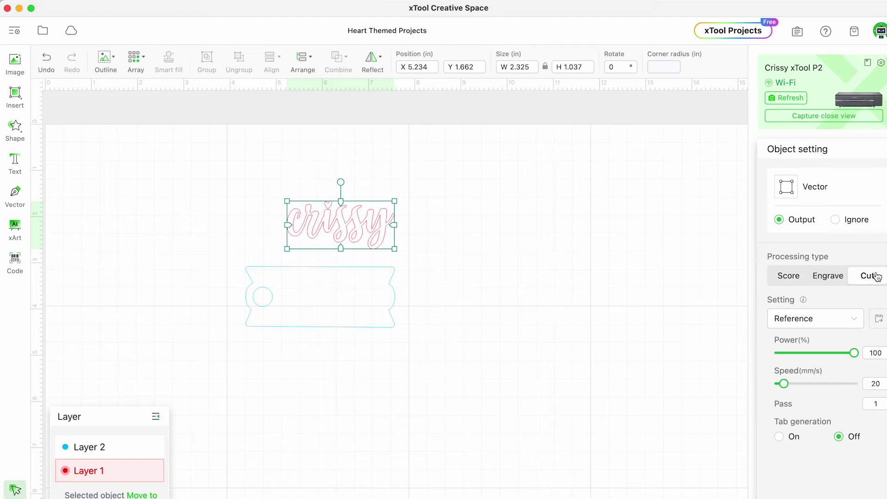
pyautogui.click(318, 298)
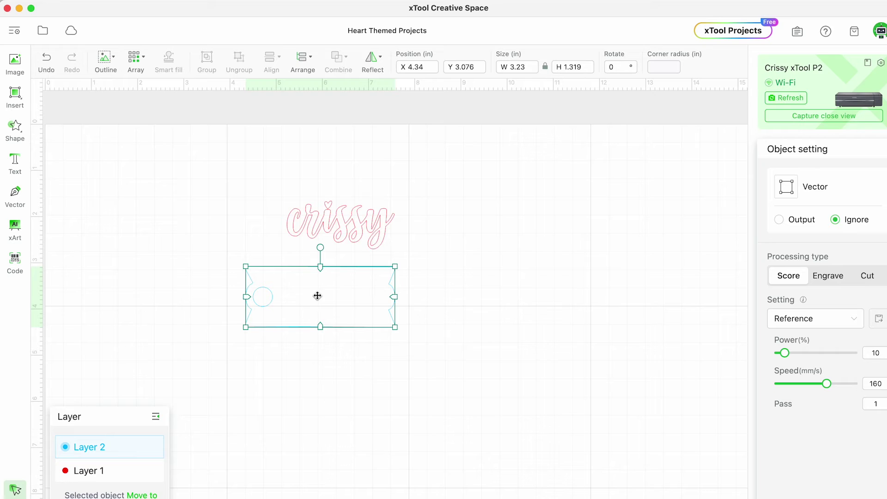
pyautogui.click(878, 276)
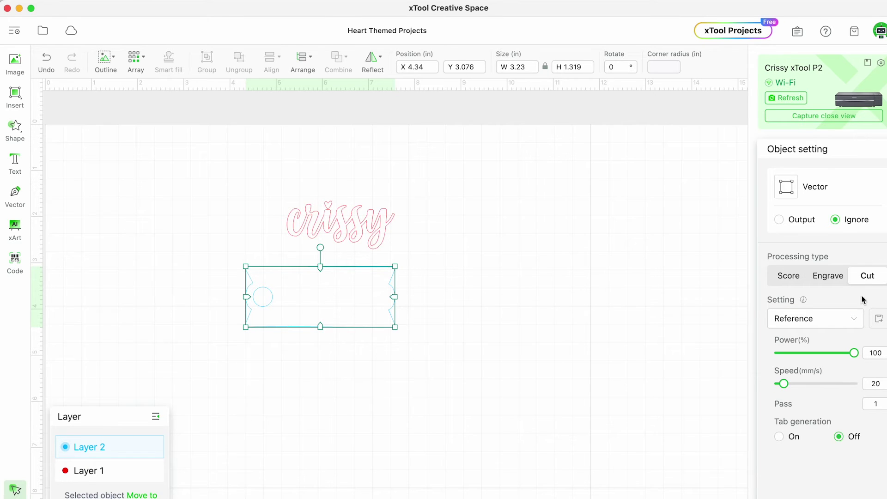
pyautogui.moveTo(868, 355); pyautogui.dragTo(883, 354)
pyautogui.write('60')
pyautogui.click(865, 383)
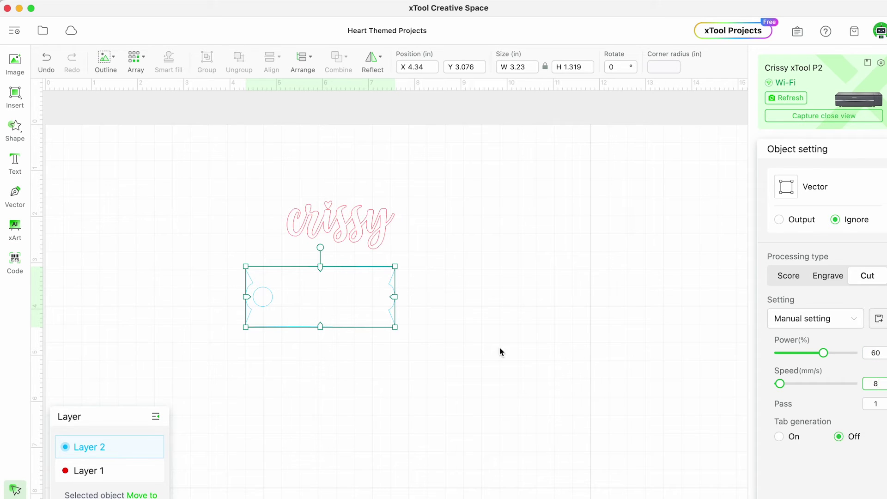
# Step: Reselect the name text, enter 60% power again, and select its speed value for editing
pyautogui.click(495, 249)
pyautogui.click(357, 234)
pyautogui.doubleClick(875, 352)
pyautogui.write('60')
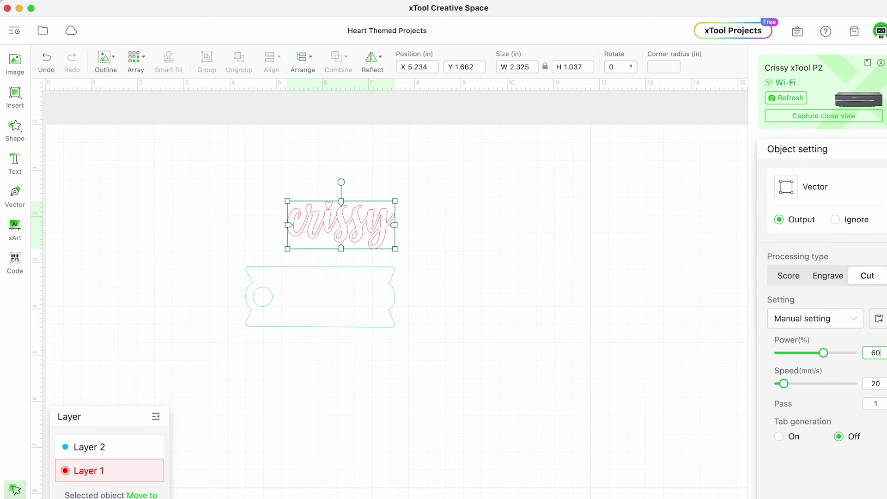
pyautogui.doubleClick(884, 383)
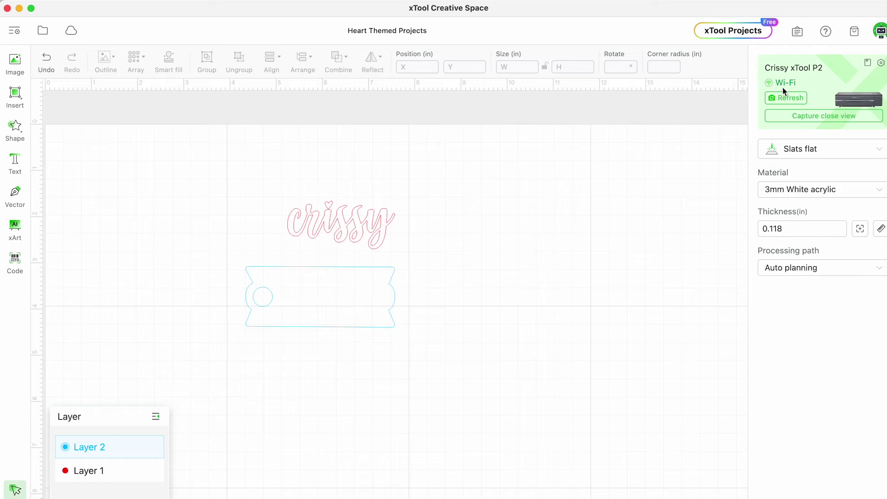
# Step: Refresh the bed camera image and move the crissy name onto the white acrylic sheet
pyautogui.click(786, 100)
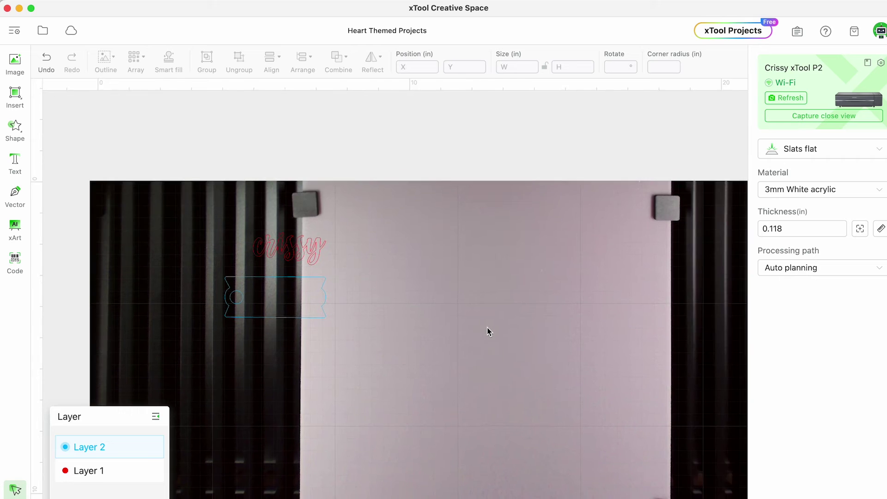
pyautogui.click(169, 278)
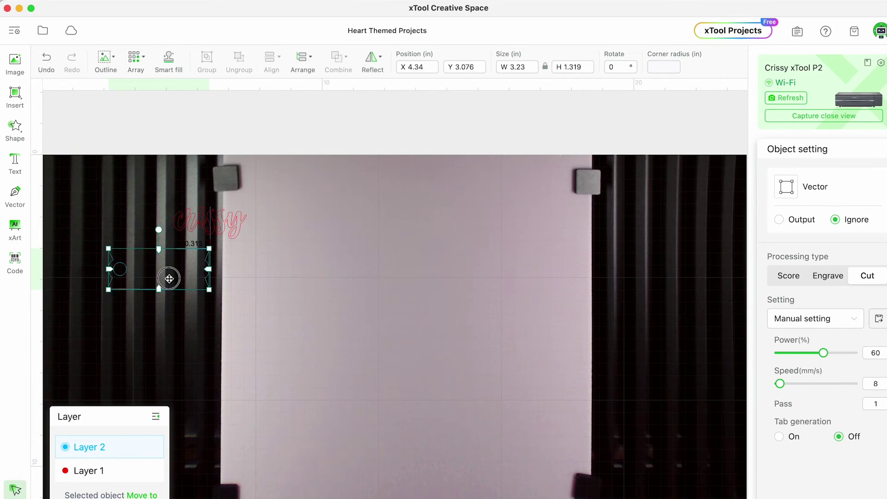
pyautogui.moveTo(208, 228); pyautogui.dragTo(276, 180)
pyautogui.click(159, 268)
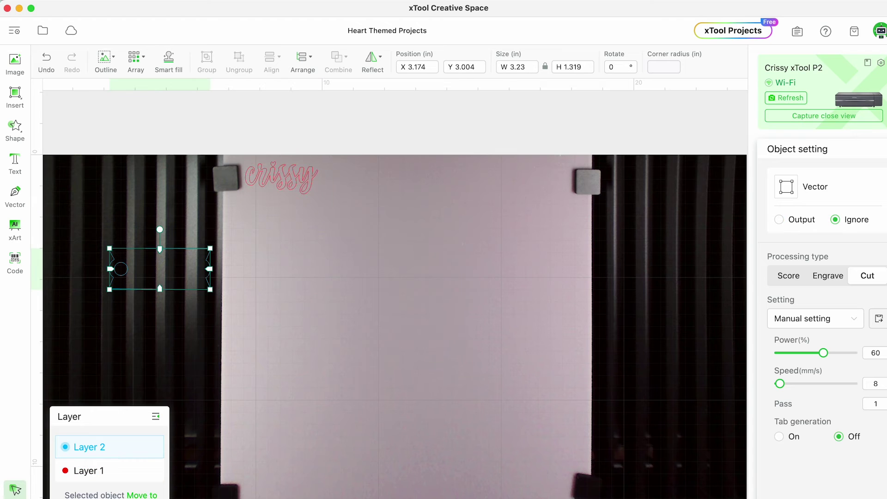
pyautogui.click(290, 173)
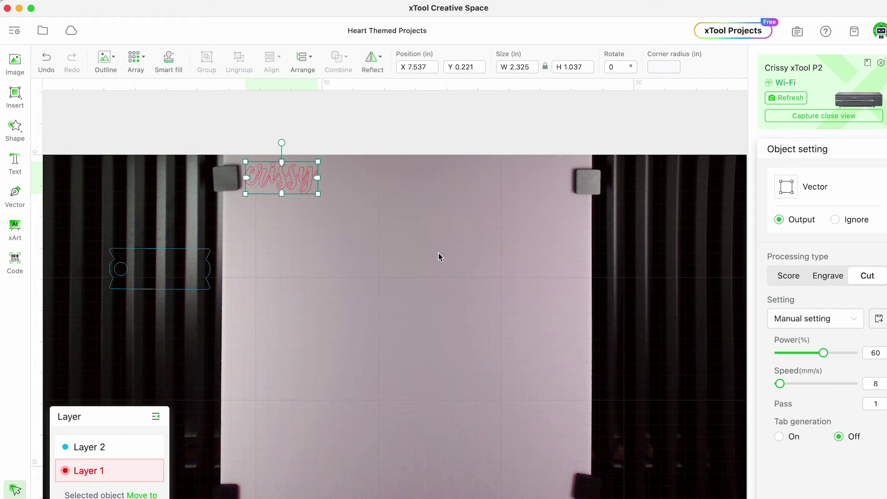
pyautogui.click(465, 256)
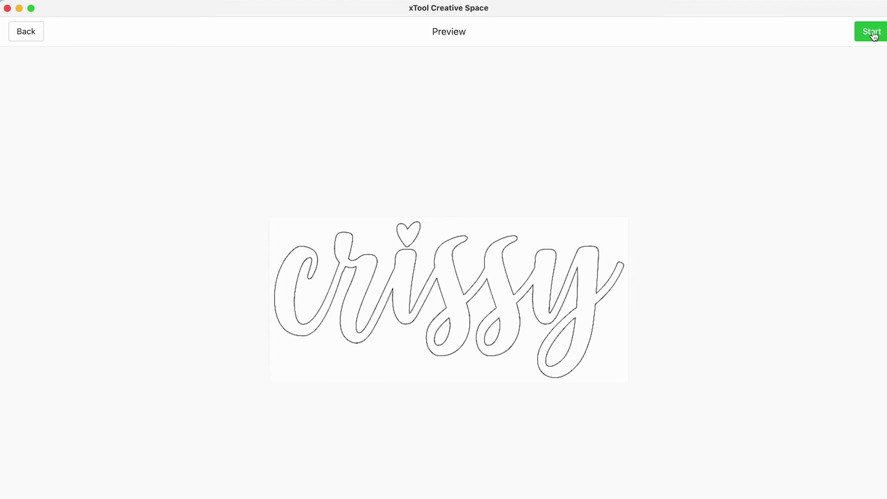
# Step: Start the laser job to cut the crissy name
pyautogui.click(874, 33)
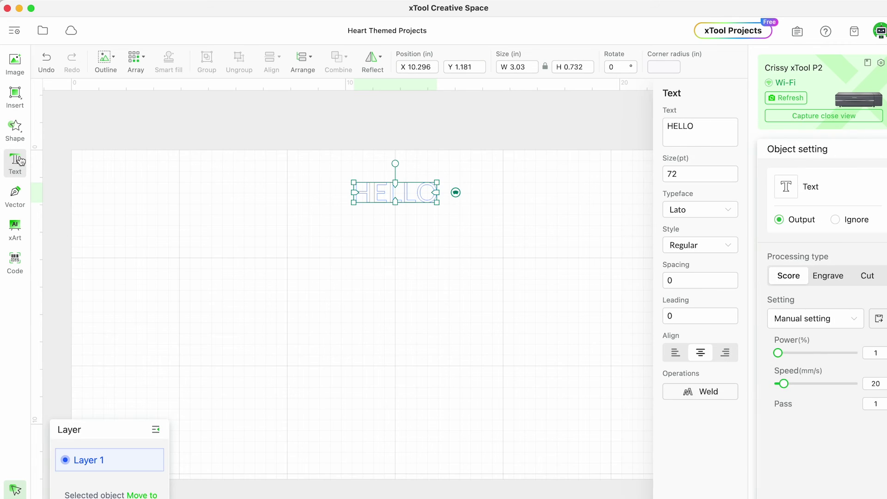
# Step: Replace the placeholder text with 'Be' and add a duplicate below it reading 'Mine'
pyautogui.doubleClick(666, 128)
pyautogui.write('Be')
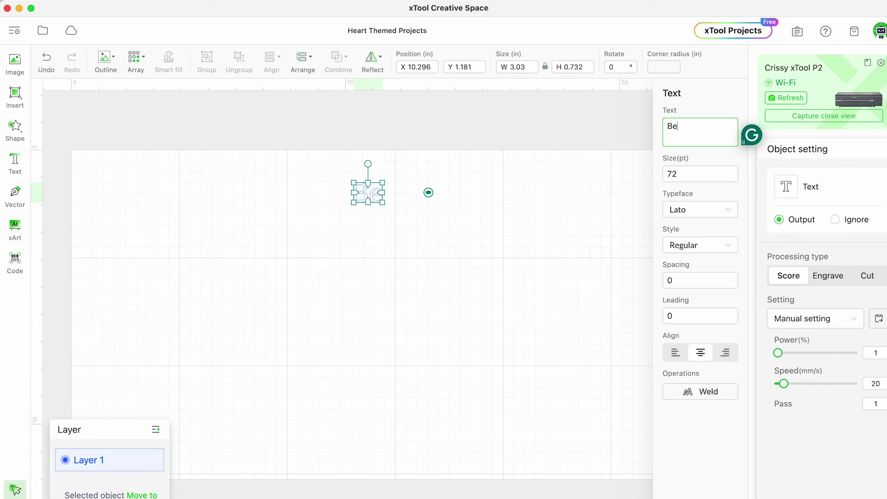
pyautogui.click(425, 241)
pyautogui.click(366, 190)
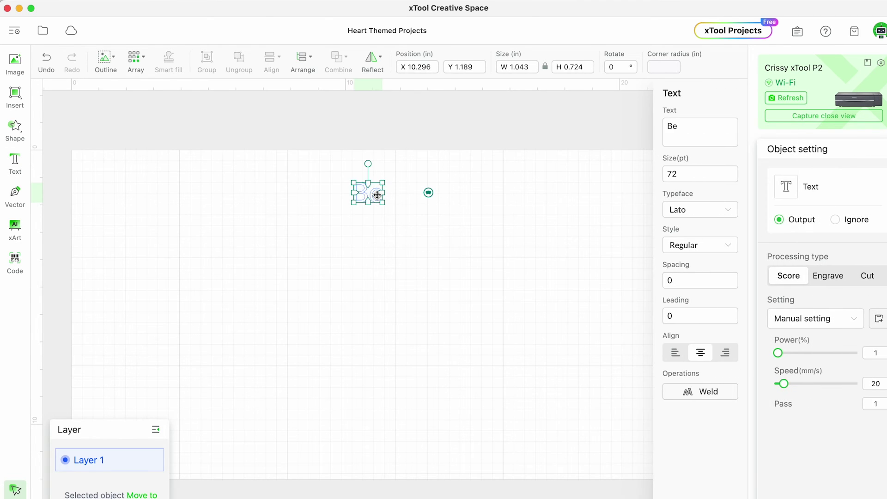
pyautogui.moveTo(376, 194); pyautogui.dragTo(380, 218)
pyautogui.moveTo(693, 124); pyautogui.dragTo(656, 134)
pyautogui.write('Mine')
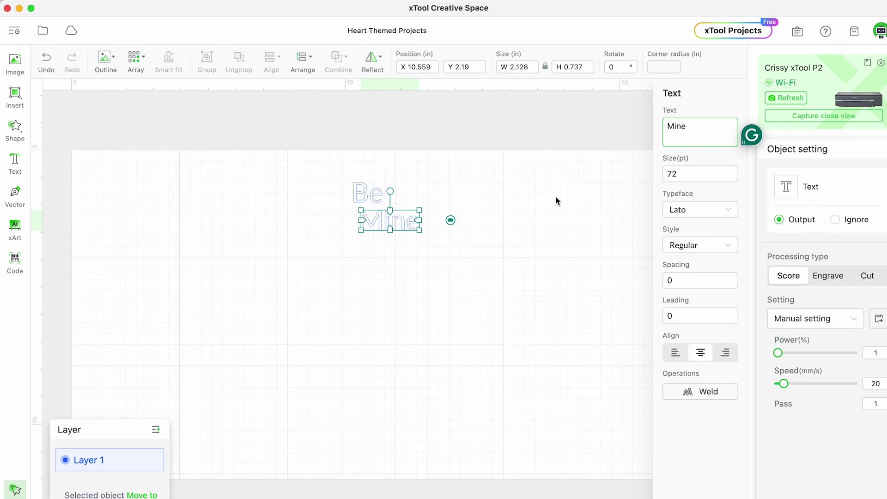
pyautogui.click(527, 217)
pyautogui.click(391, 221)
# Step: Set the lettering to the Gabelisa typeface and line up Be and Mine side by side
pyautogui.click(700, 209)
pyautogui.write('gab')
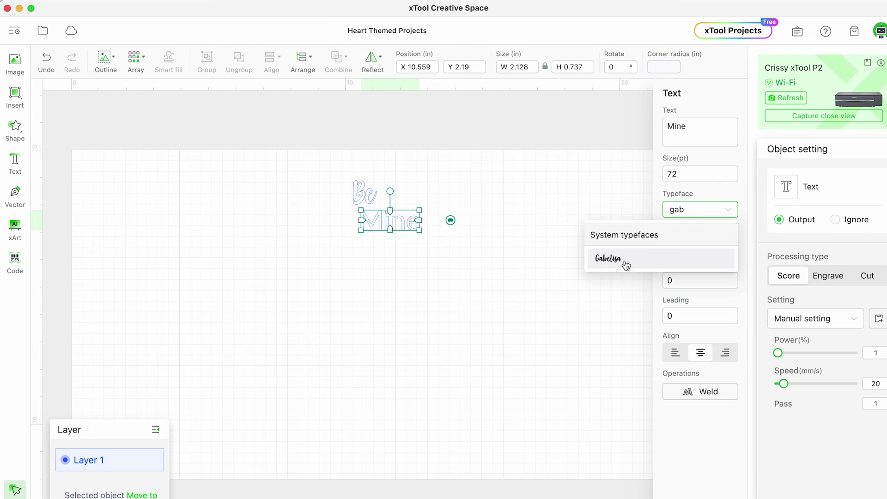
pyautogui.click(626, 264)
pyautogui.click(445, 243)
pyautogui.moveTo(302, 173); pyautogui.dragTo(481, 285)
pyautogui.moveTo(364, 216); pyautogui.dragTo(273, 245)
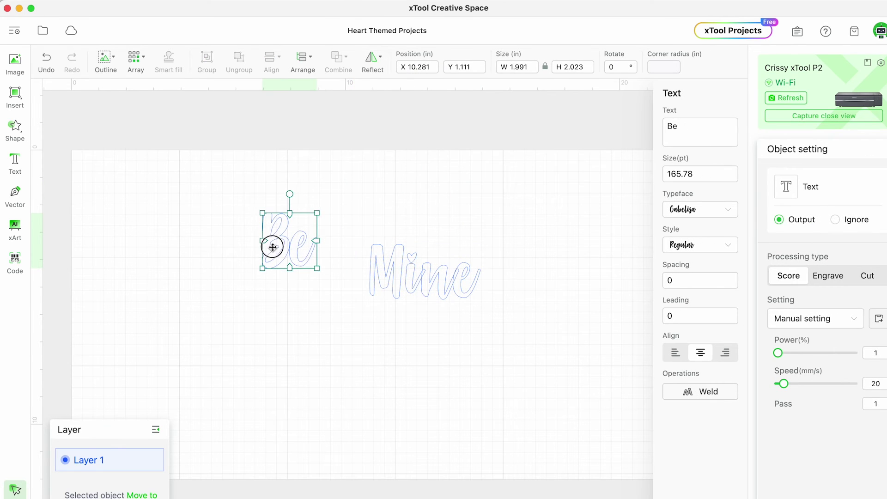
pyautogui.moveTo(419, 282); pyautogui.dragTo(382, 243)
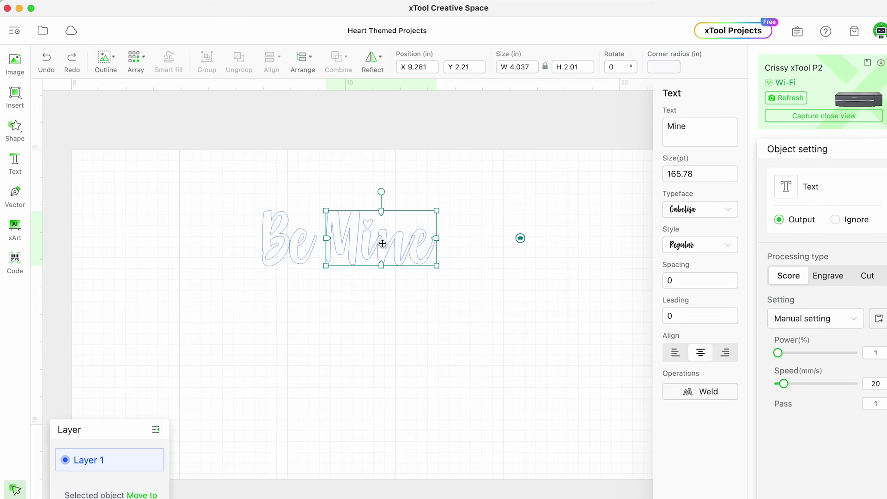
# Step: Weld Mine and Be individually, then unite both words into a single shape
pyautogui.click(706, 392)
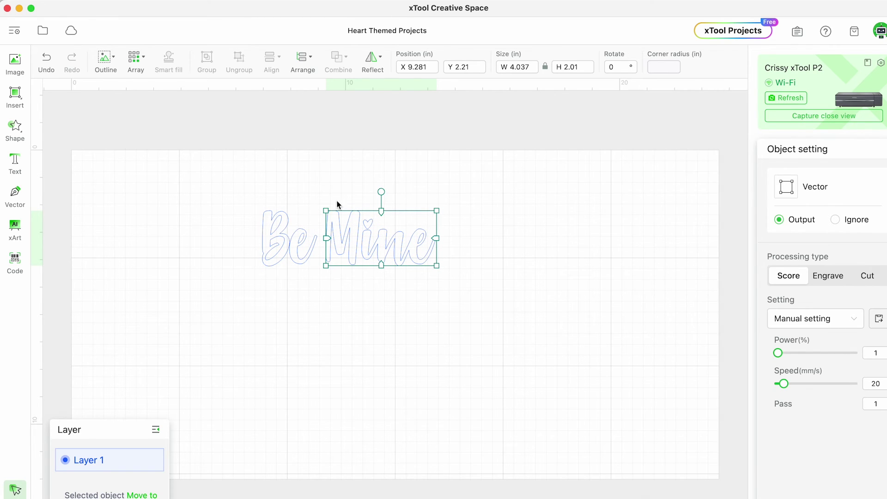
pyautogui.click(285, 245)
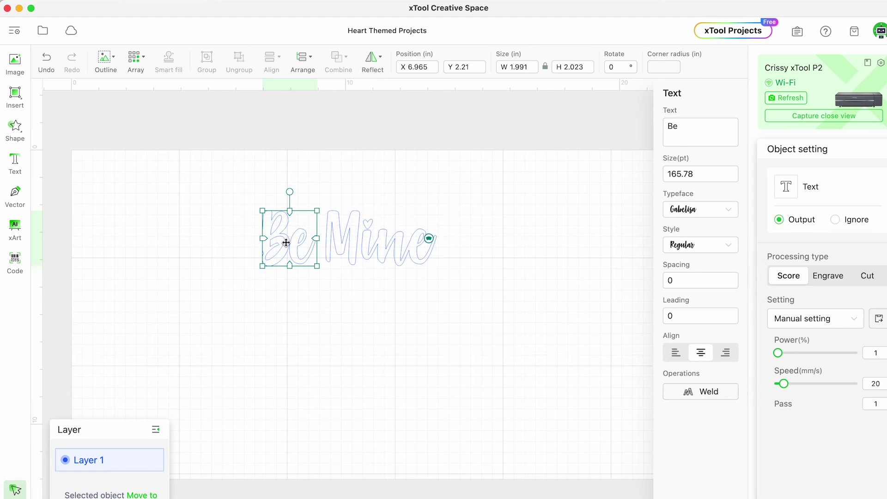
pyautogui.click(675, 391)
pyautogui.click(414, 317)
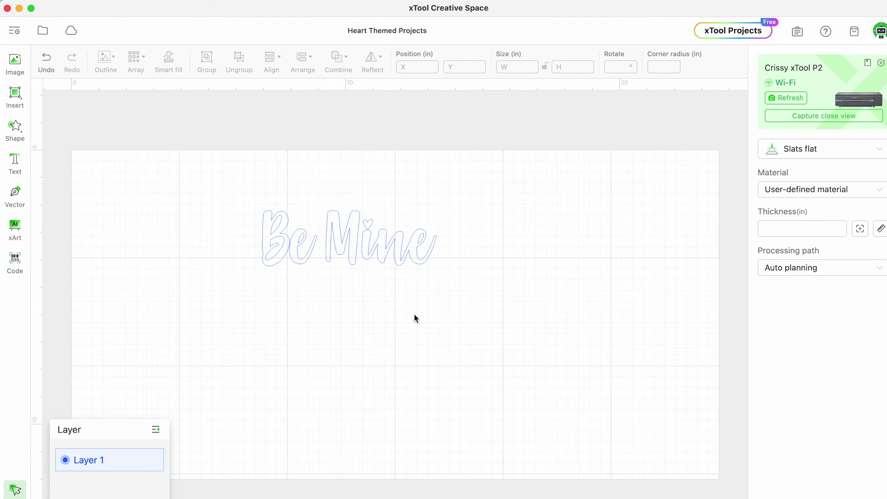
pyautogui.moveTo(234, 196); pyautogui.dragTo(432, 280)
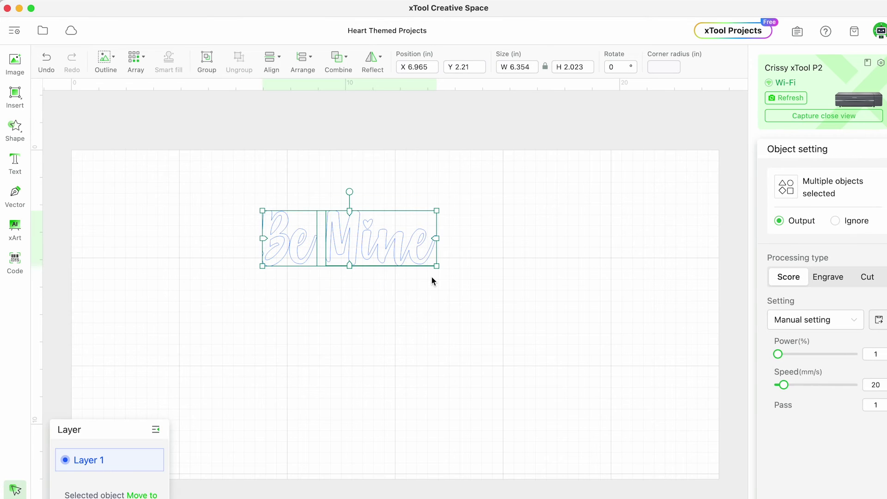
pyautogui.click(340, 68)
pyautogui.click(355, 94)
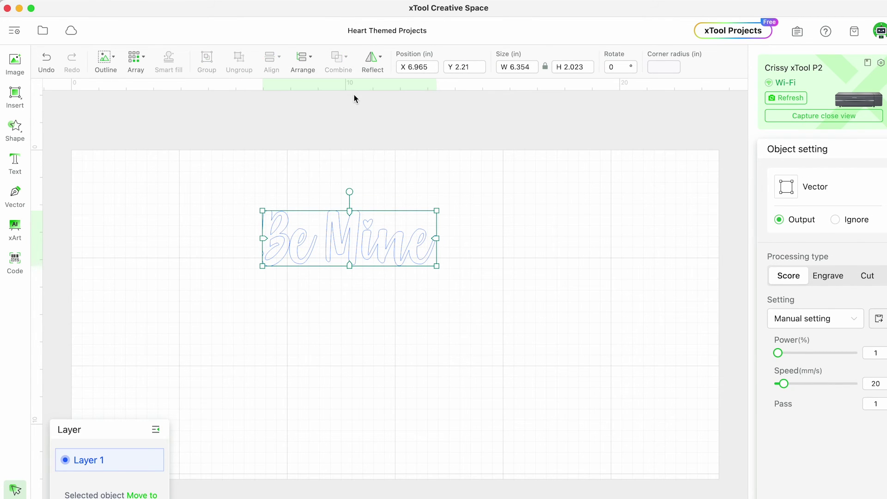
# Step: Add a 0.344 in offset backing outline around the Be Mine lettering
pyautogui.click(105, 64)
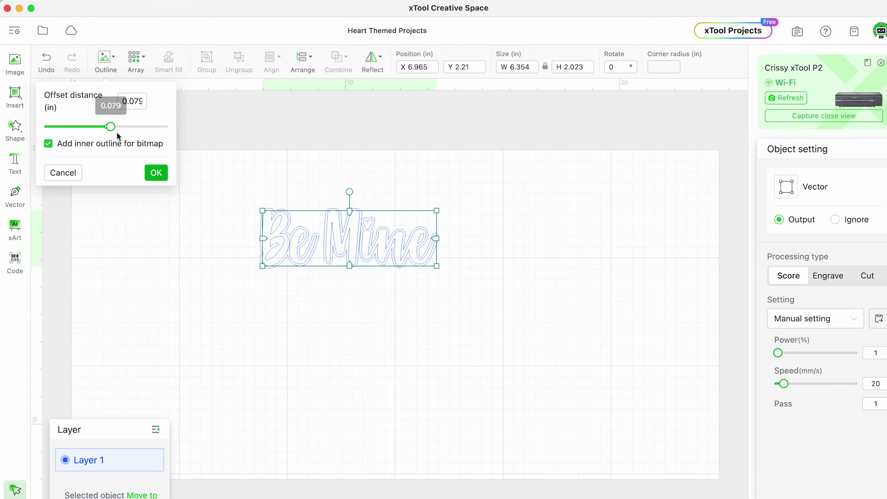
pyautogui.moveTo(110, 127); pyautogui.dragTo(128, 135)
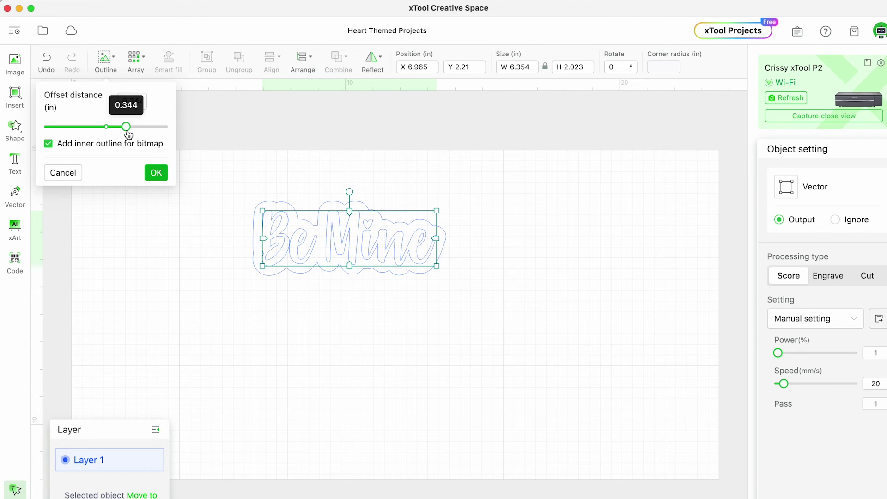
pyautogui.click(158, 175)
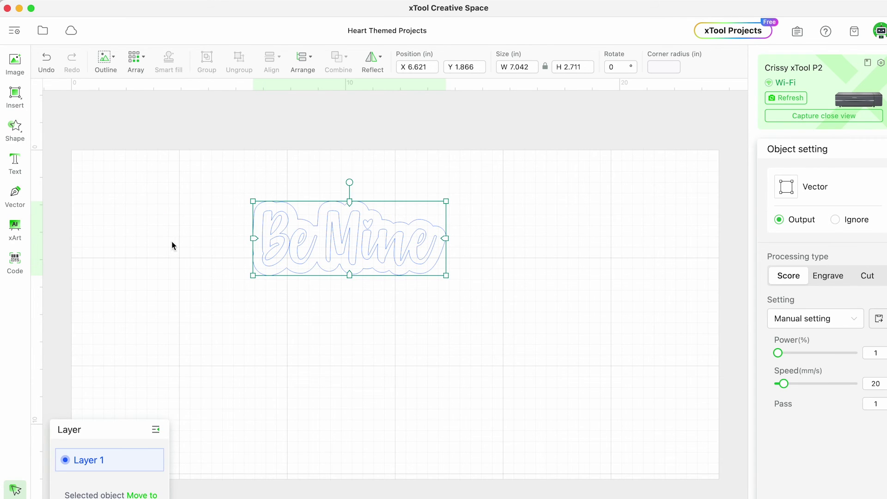
pyautogui.click(51, 138)
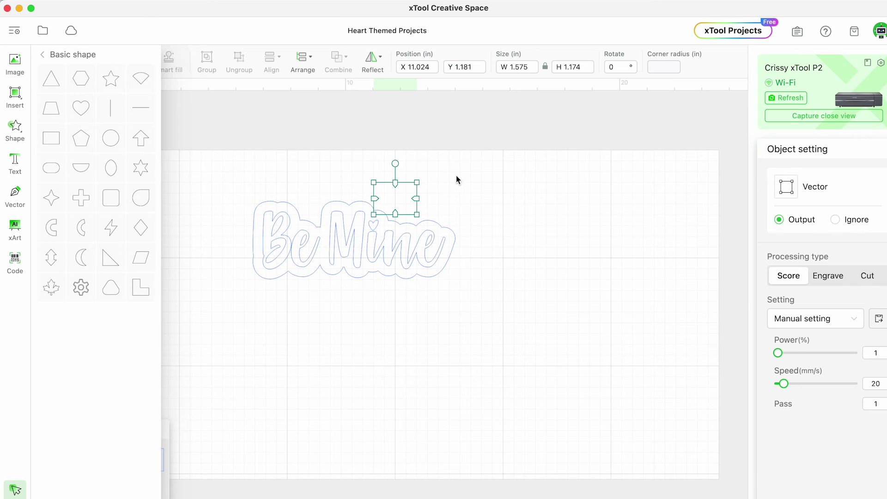
# Step: Stretch the rectangle into a long stake under the backing and copy it under the right side
pyautogui.click(420, 185)
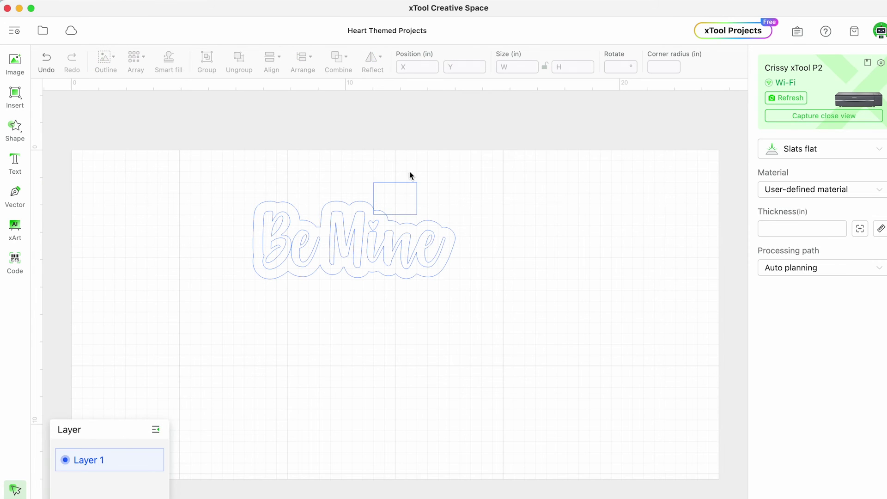
pyautogui.moveTo(384, 185); pyautogui.dragTo(298, 301)
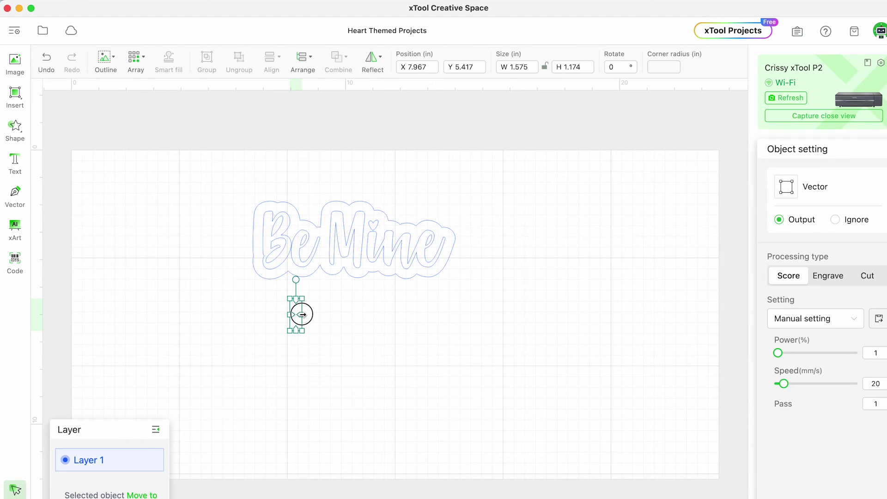
pyautogui.moveTo(300, 315); pyautogui.dragTo(290, 294)
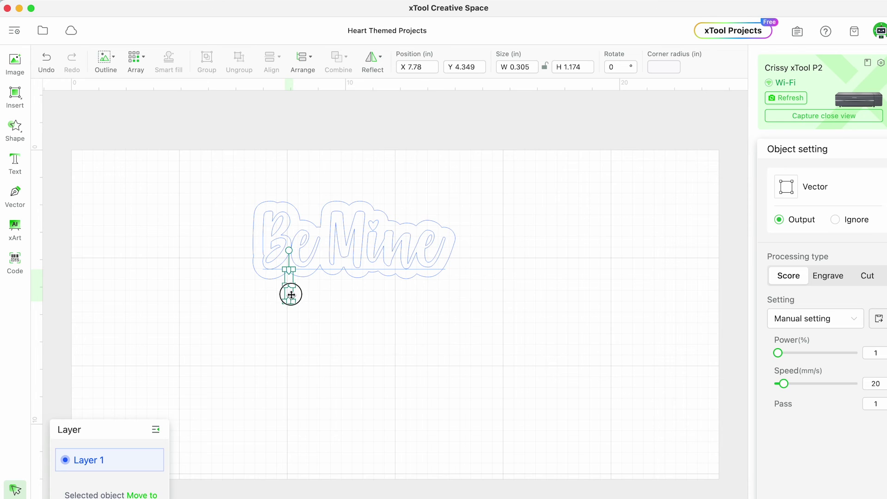
pyautogui.moveTo(375, 245); pyautogui.dragTo(616, 222)
pyautogui.click(289, 293)
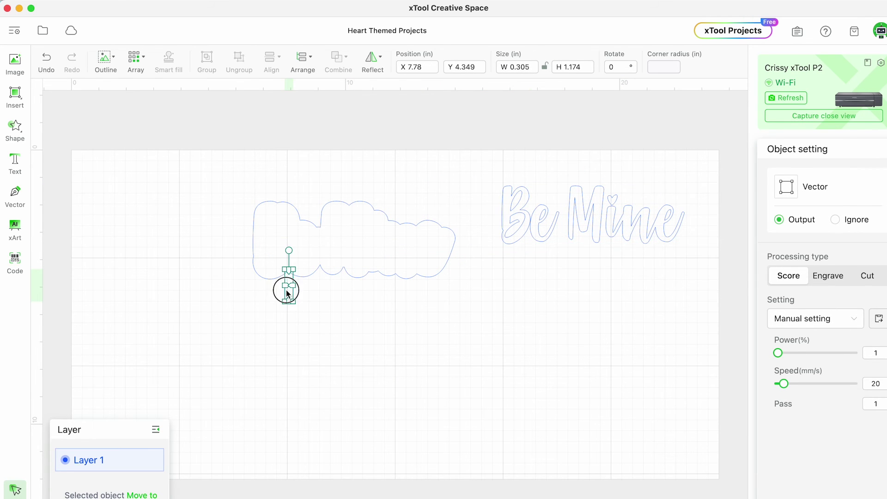
pyautogui.moveTo(289, 302); pyautogui.dragTo(288, 372)
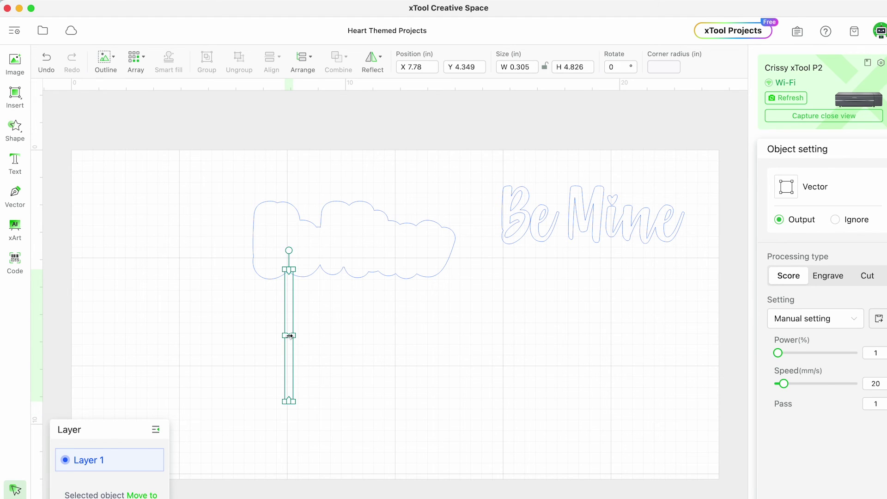
pyautogui.moveTo(289, 336); pyautogui.dragTo(411, 326)
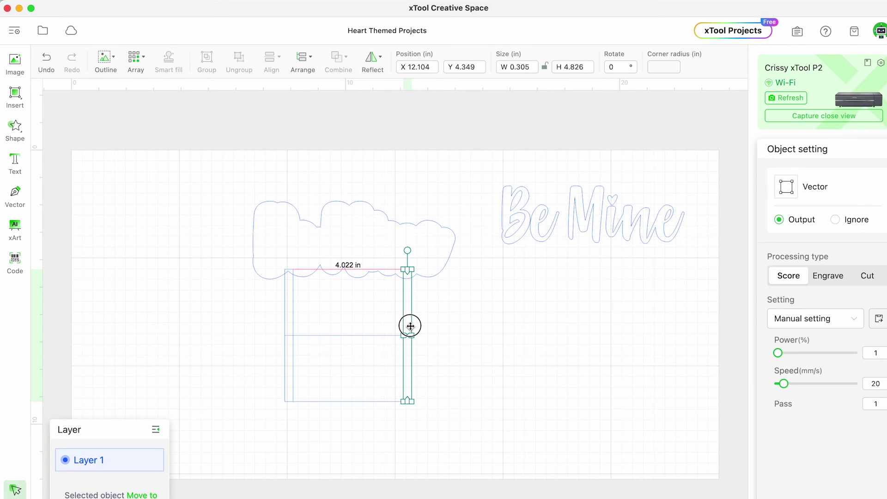
# Step: Group the two 0.305 × 4.826 in posts and centre them horizontally beneath the cloud sign
pyautogui.click(512, 399)
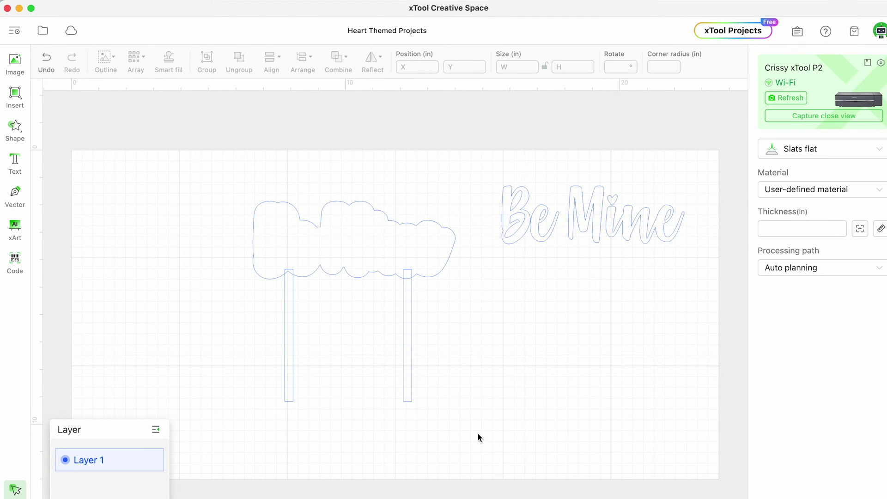
pyautogui.click(405, 381)
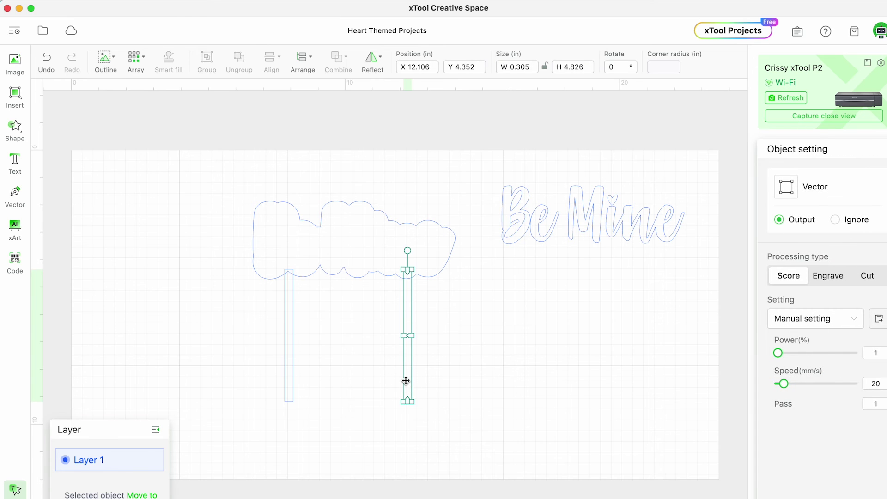
pyautogui.keyDown('shift'); pyautogui.click(291, 332); pyautogui.keyUp('shift')
pyautogui.rightClick(292, 329)
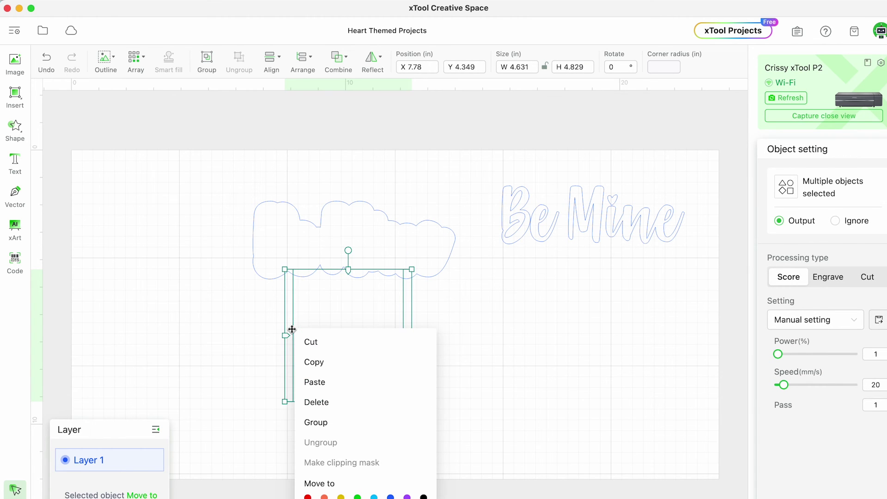
pyautogui.click(334, 428)
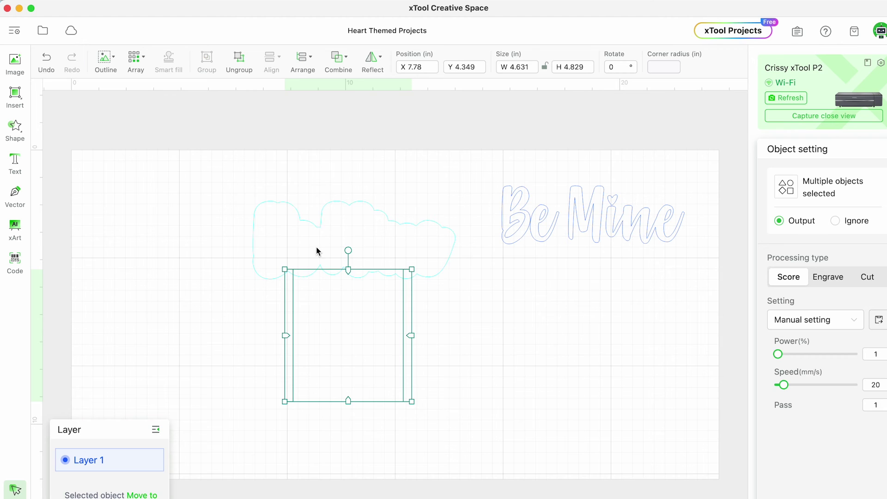
pyautogui.keyDown('shift'); pyautogui.click(317, 228); pyautogui.keyUp('shift')
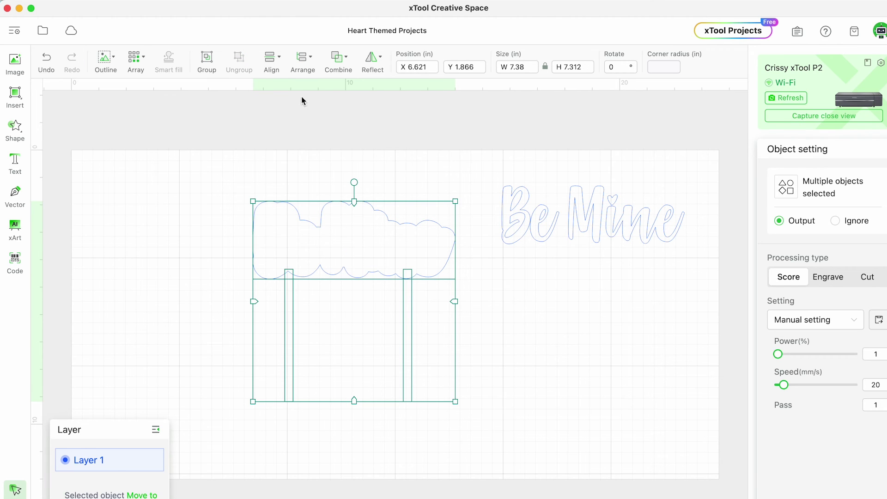
pyautogui.moveTo(271, 58)
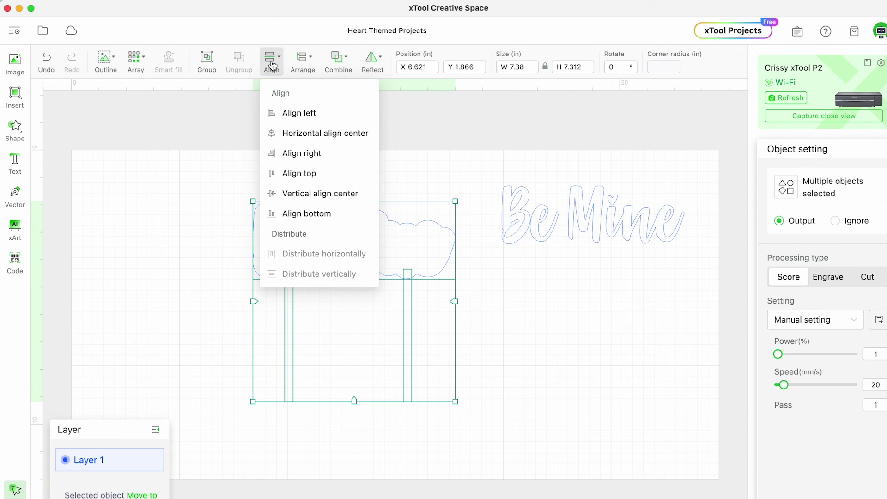
pyautogui.click(293, 135)
pyautogui.click(558, 429)
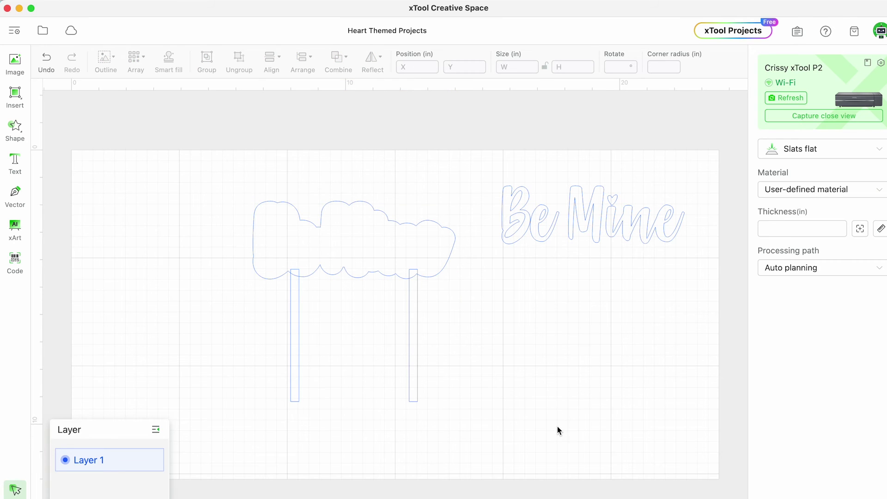
# Step: Add a downward-pointing triangle tip at the bottom of each stake
pyautogui.click(15, 129)
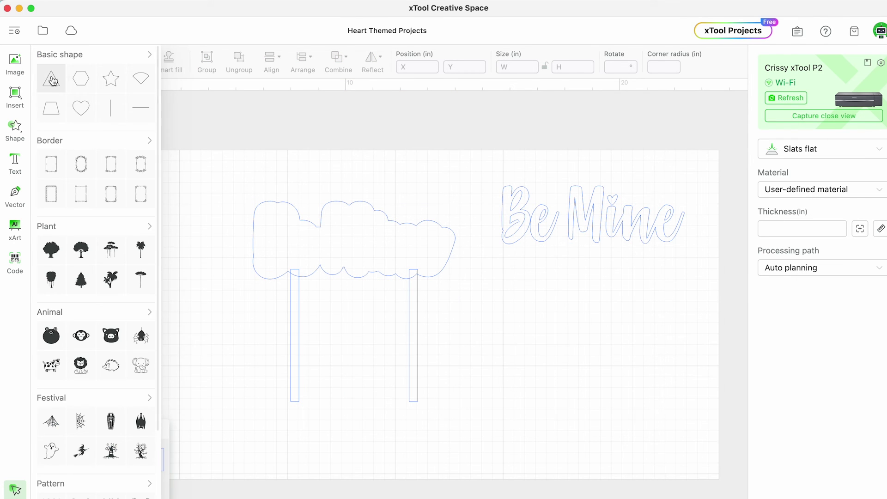
pyautogui.click(51, 79)
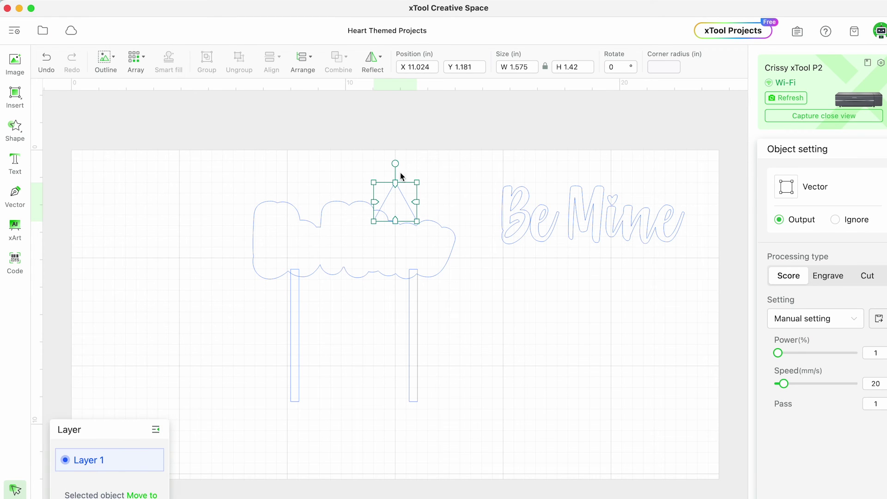
pyautogui.moveTo(397, 163); pyautogui.dragTo(393, 278)
pyautogui.moveTo(407, 202); pyautogui.dragTo(320, 418)
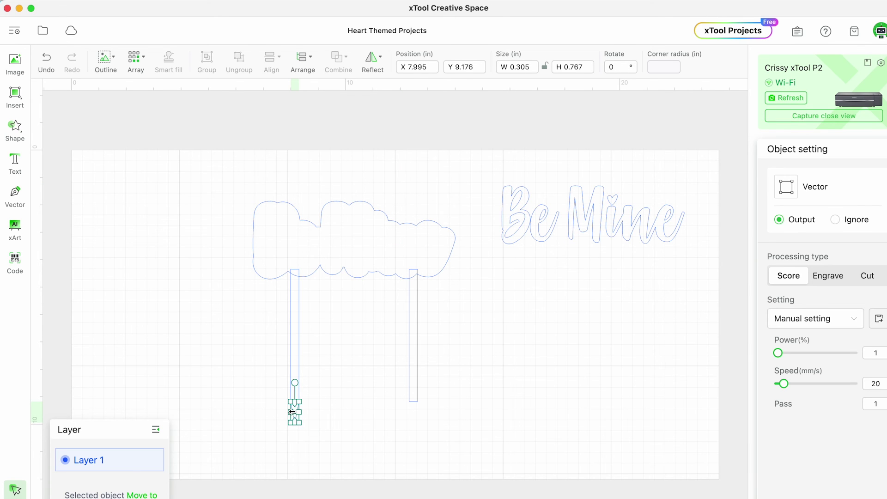
pyautogui.click(329, 408)
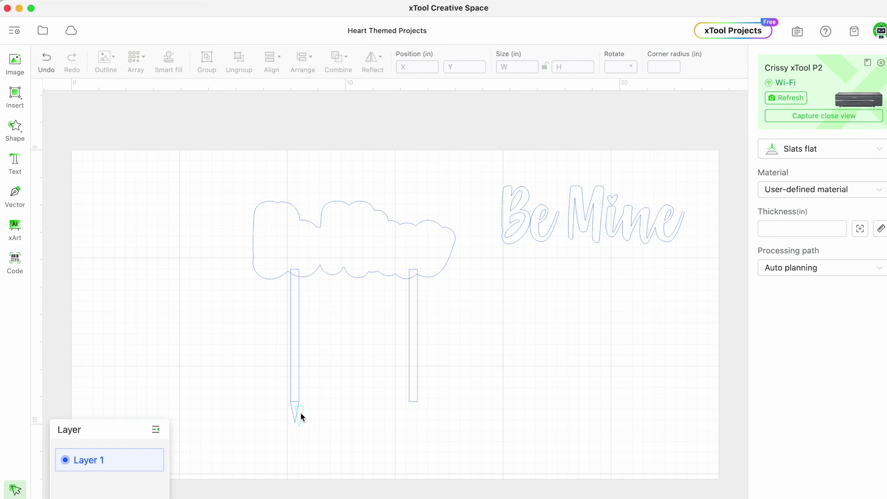
pyautogui.moveTo(301, 417); pyautogui.dragTo(414, 406)
# Step: Unite the left post with its tip, then unite the sign and both stakes into one outline
pyautogui.moveTo(317, 431); pyautogui.dragTo(283, 386)
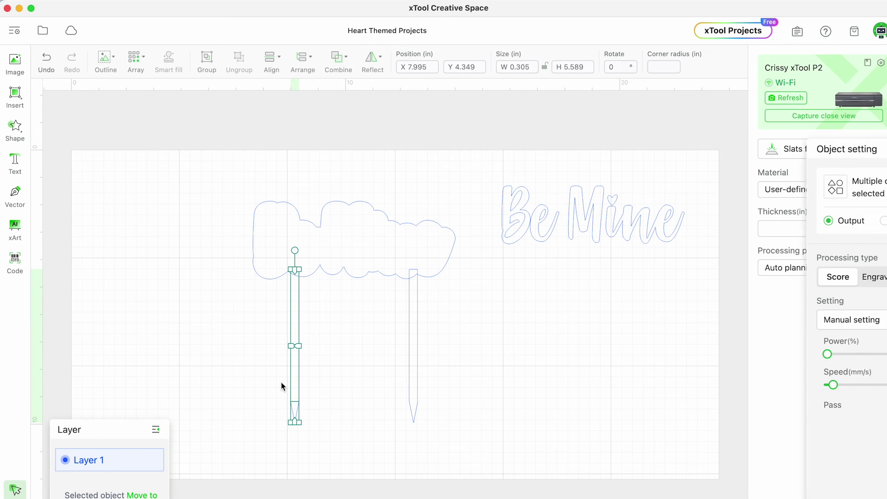
pyautogui.click(338, 59)
pyautogui.click(364, 94)
pyautogui.click(214, 189)
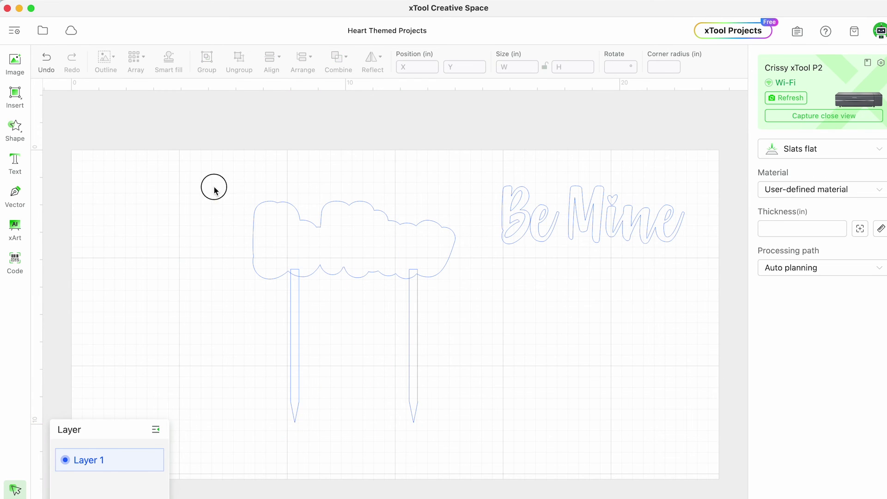
pyautogui.moveTo(214, 189); pyautogui.dragTo(440, 371)
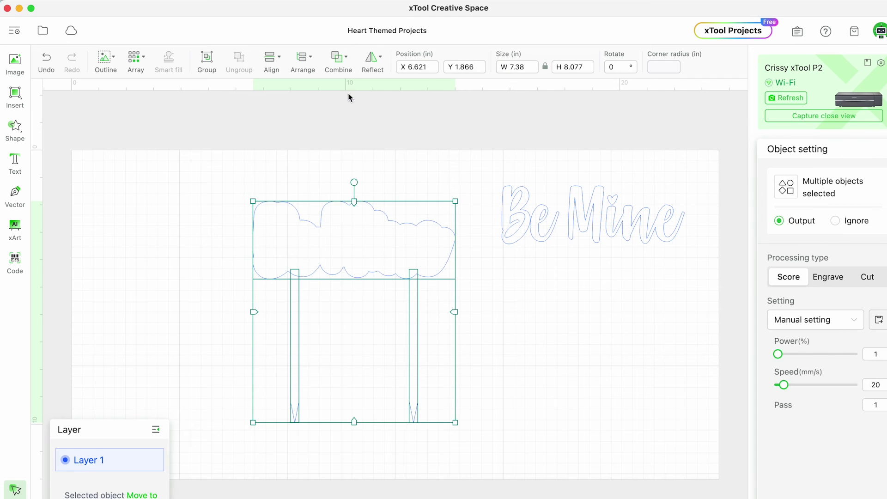
pyautogui.click(338, 58)
pyautogui.click(353, 92)
# Step: Set Be Mine to Cut at 60% power and 8 mm/s, and shift the sign outline left
pyautogui.click(591, 208)
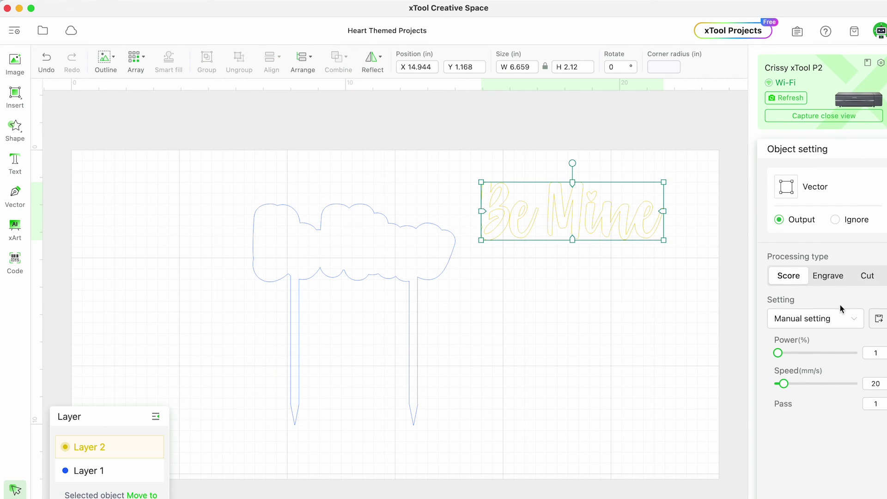
pyautogui.click(878, 280)
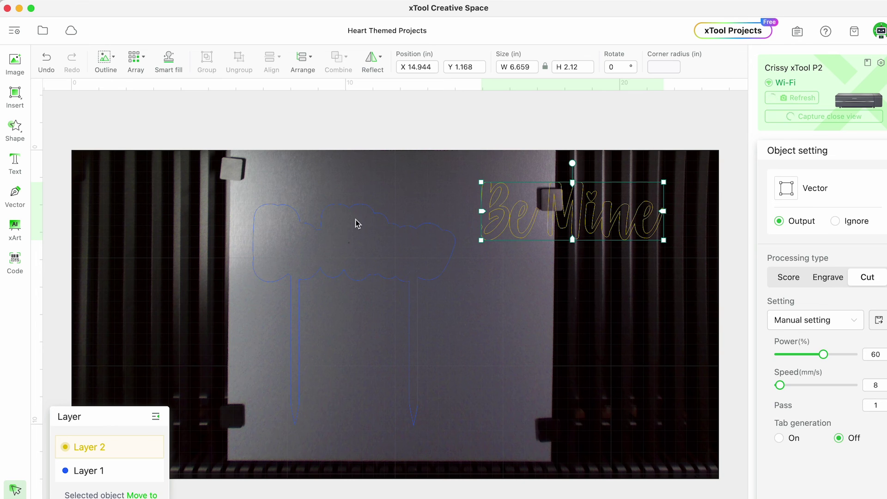
pyautogui.moveTo(309, 239); pyautogui.dragTo(62, 237)
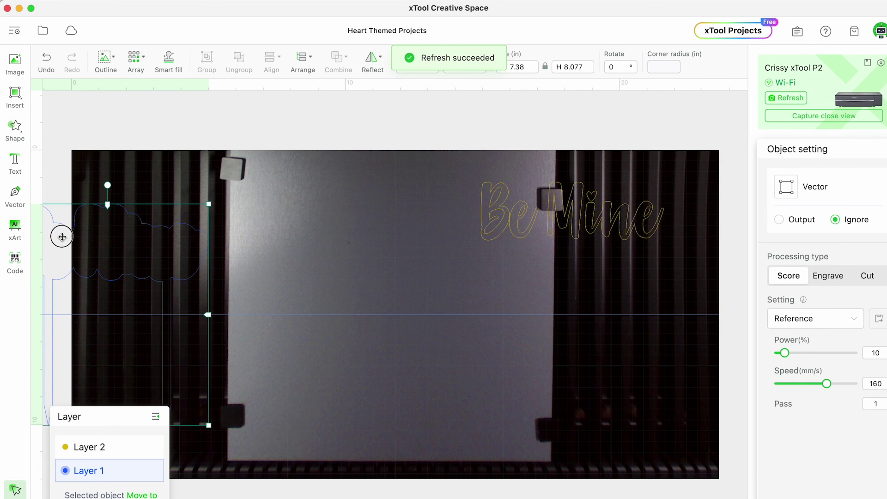
# Step: Move Be Mine onto the top of the acrylic sheet and mirror it horizontally
pyautogui.click(530, 208)
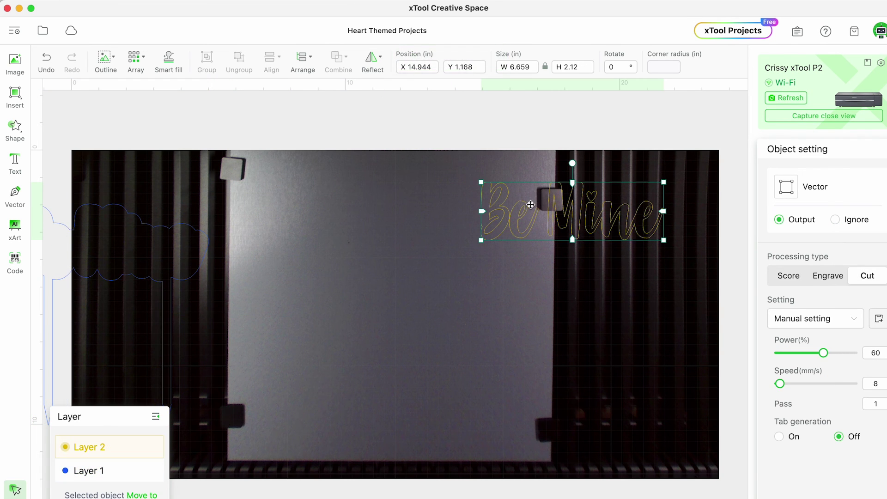
pyautogui.moveTo(609, 231); pyautogui.dragTo(383, 212)
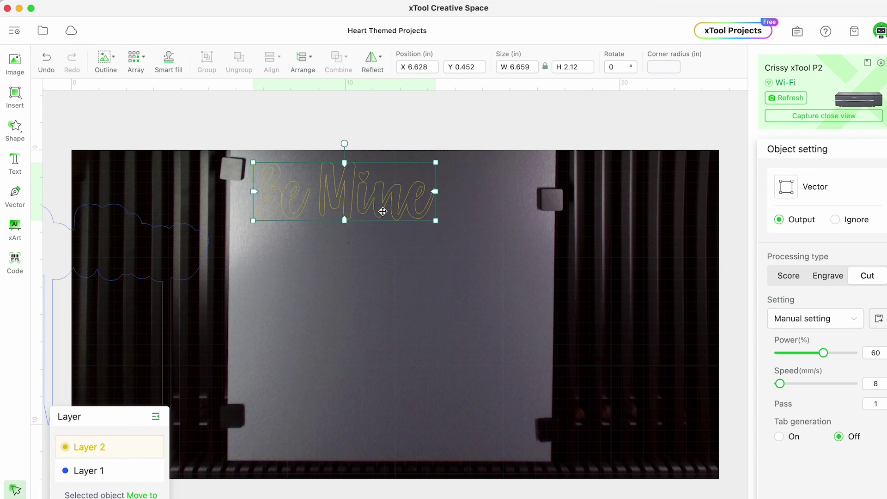
pyautogui.click(301, 62)
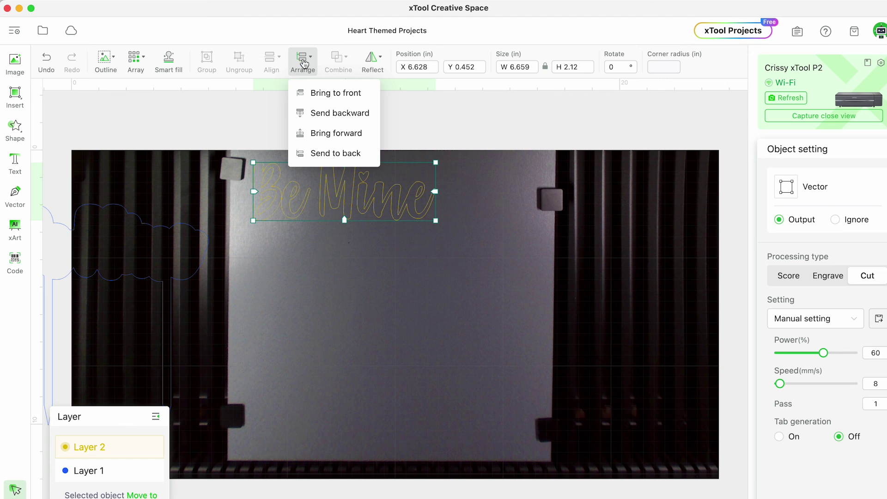
pyautogui.click(375, 71)
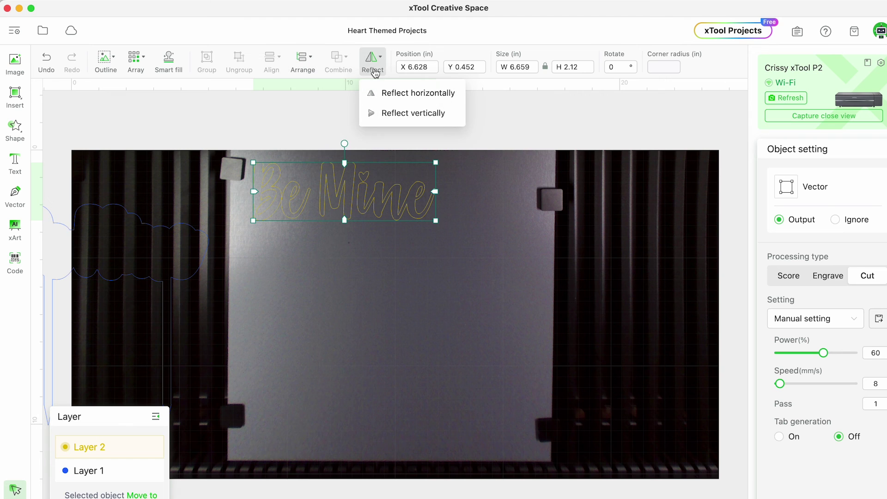
pyautogui.click(404, 94)
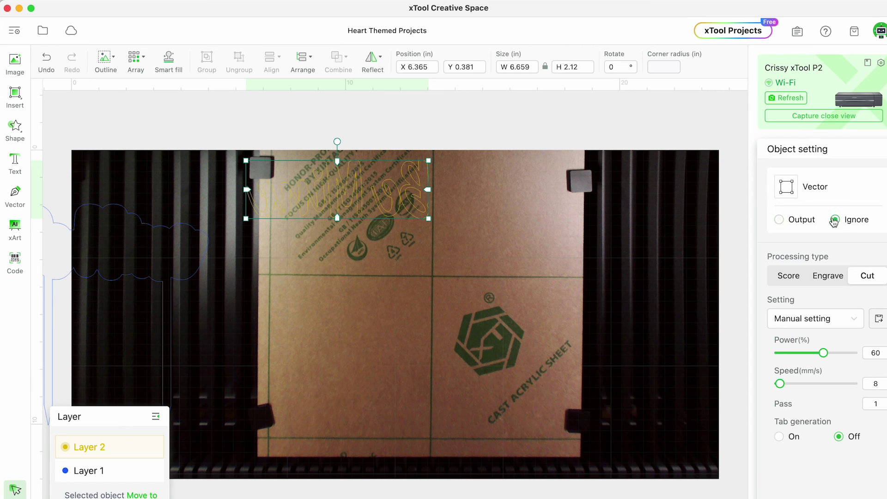
# Step: Shift Be Mine to the bed's left edge and place the cloud sign outline on the acrylic sheet
pyautogui.moveTo(389, 212); pyautogui.dragTo(201, 213)
pyautogui.click(165, 263)
pyautogui.moveTo(164, 264); pyautogui.dragTo(438, 215)
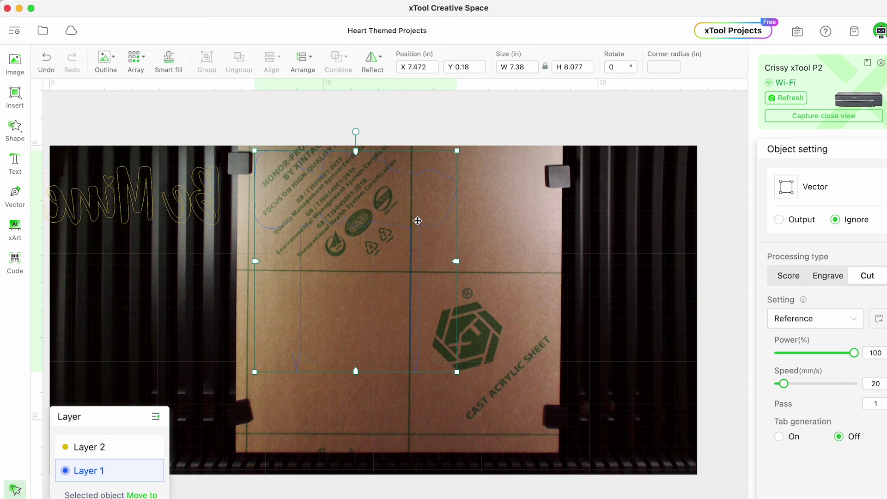